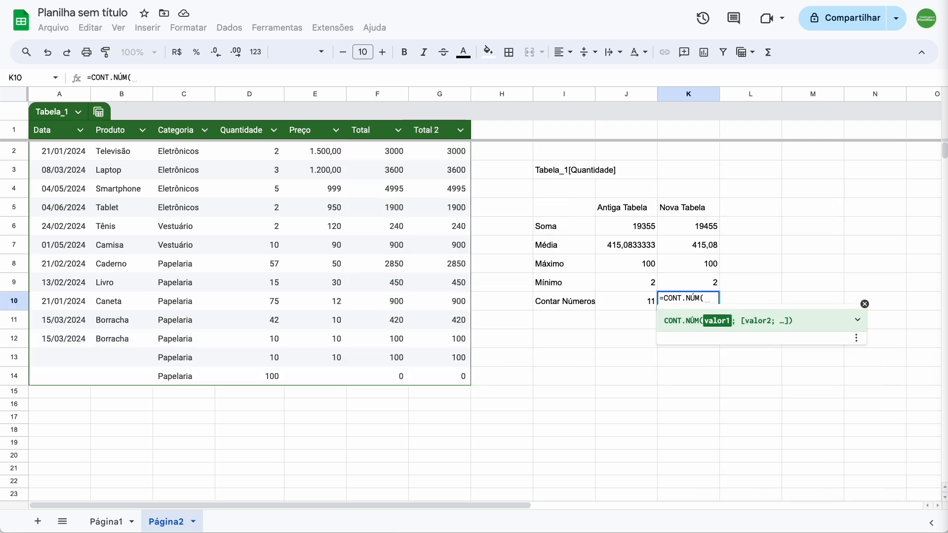
type("data")
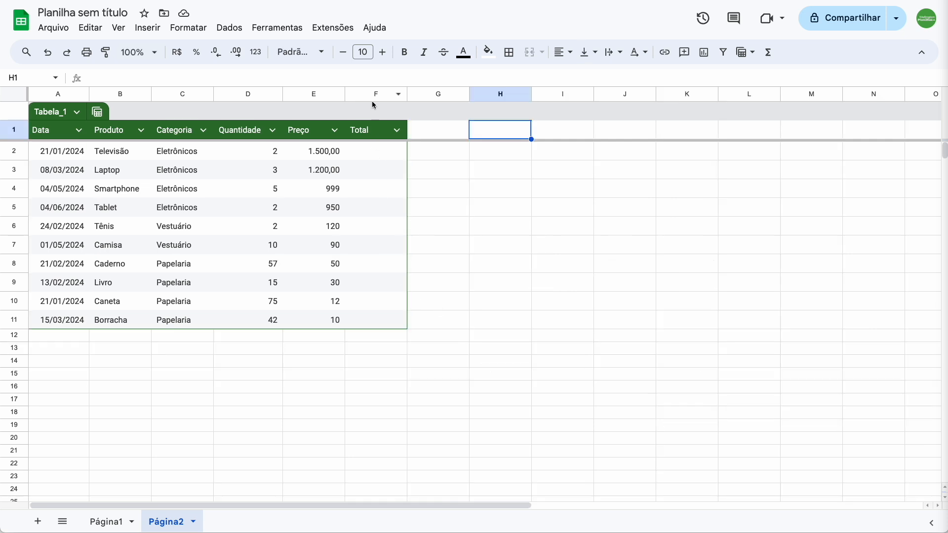
left_click(372, 94)
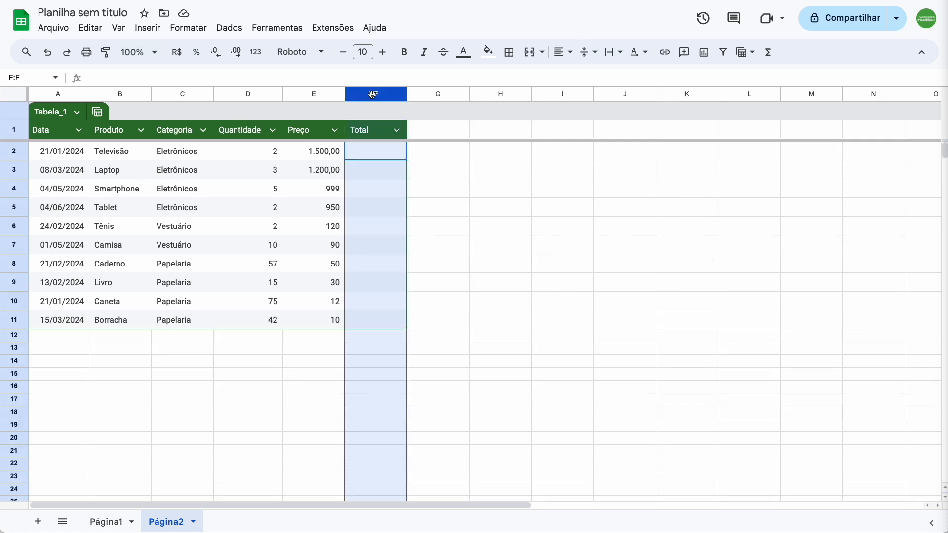
left_click(486, 157)
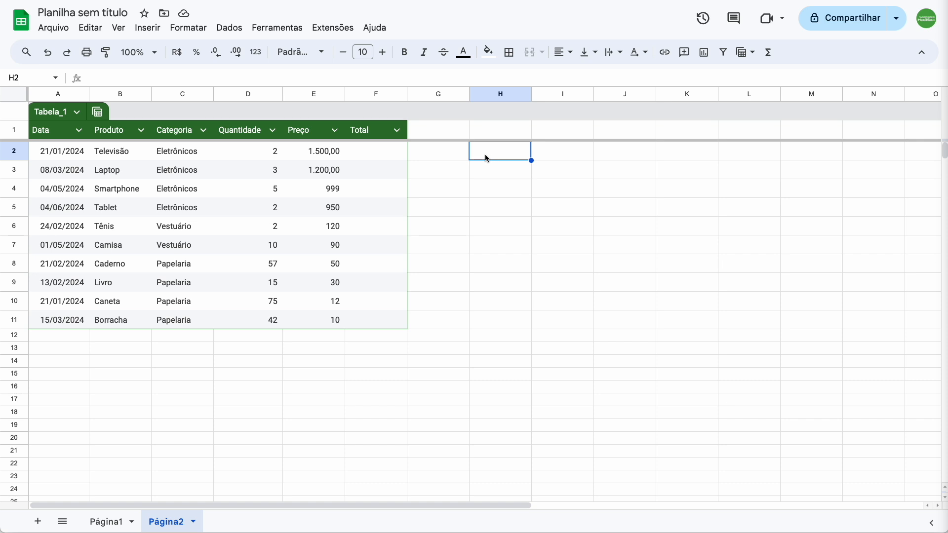
Step: Calculate the Total column as quantity times price with =D2*E2 in F2, and accept the suggested autofill for the remaining rows
left_click(366, 153)
type("=")
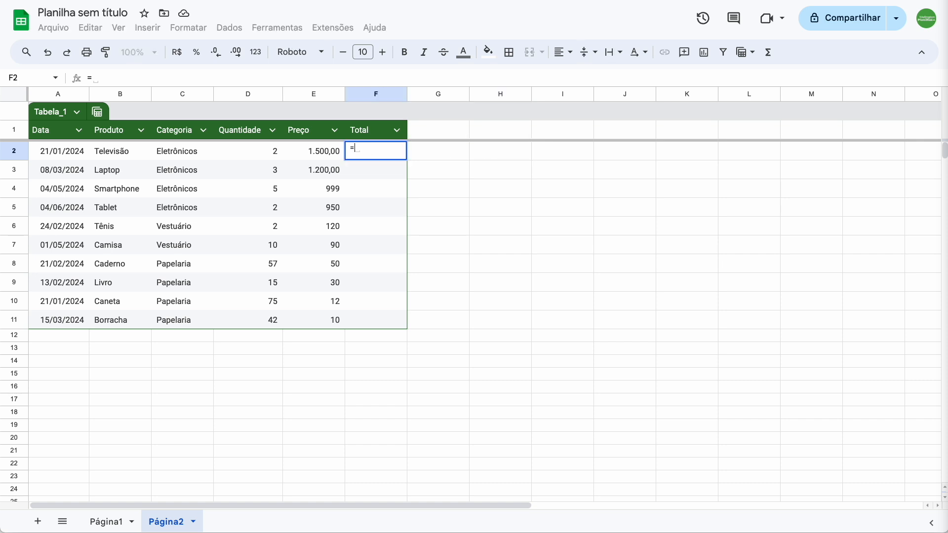
left_click(255, 154)
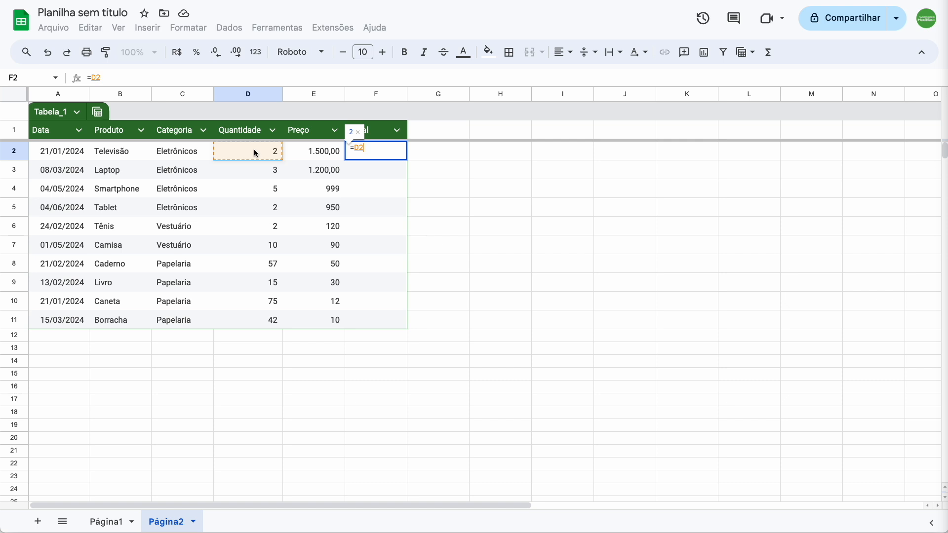
type("*")
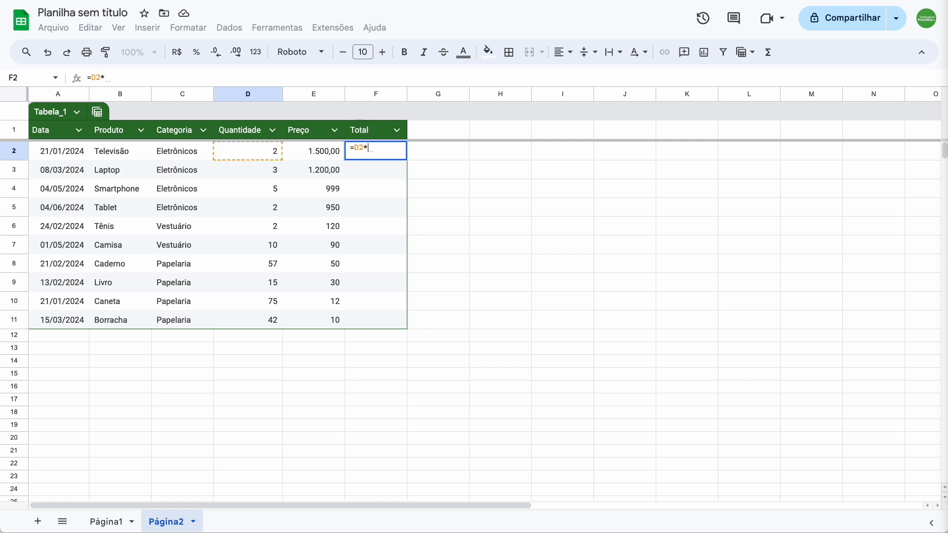
left_click(315, 153)
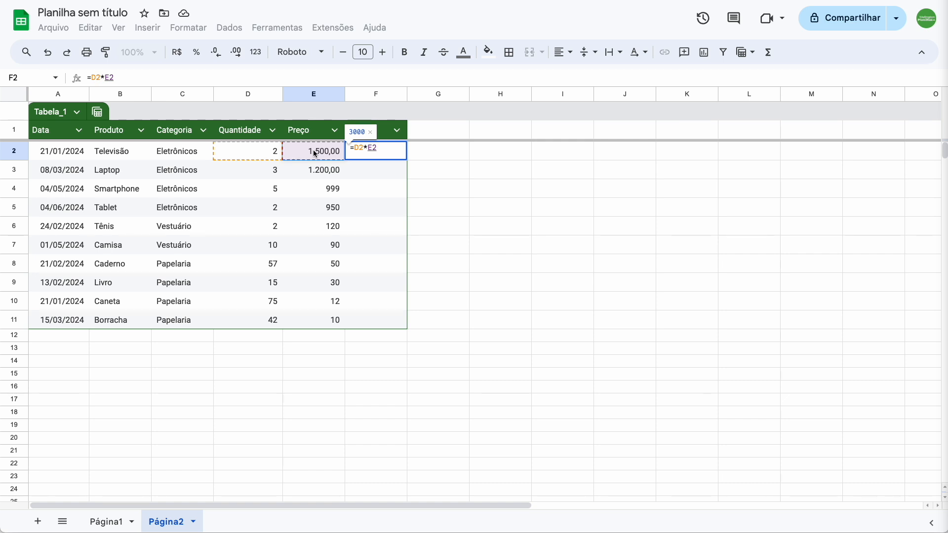
key("Return")
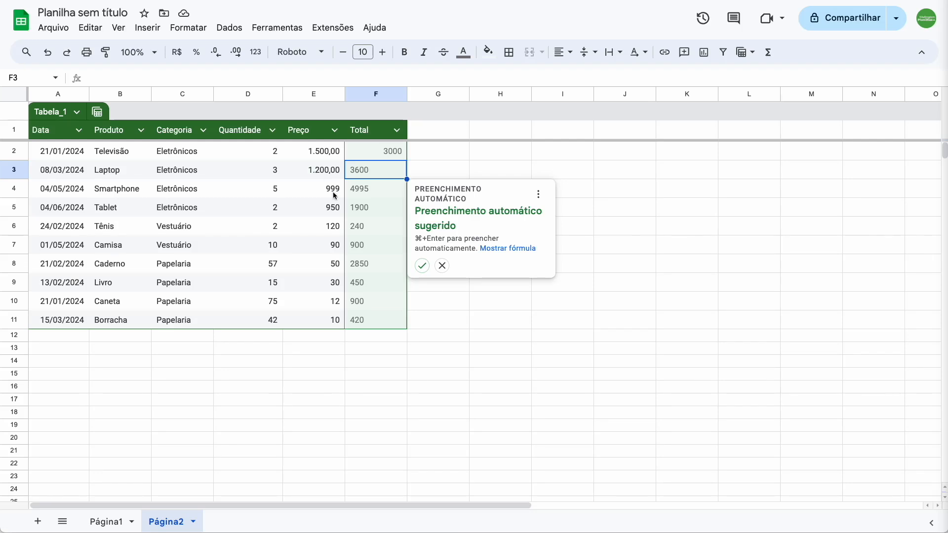
left_click(423, 264)
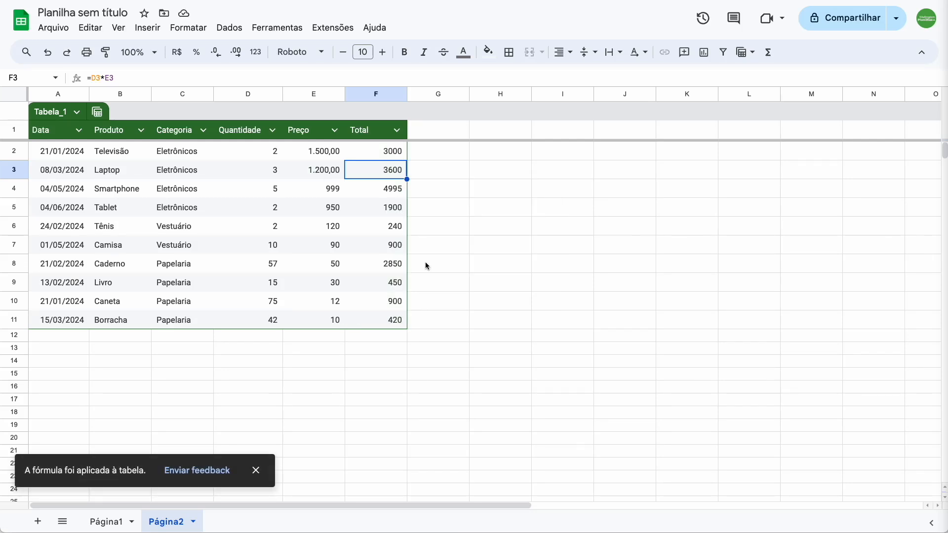
Step: Extend the table with a new row 12 by entering the category Papelaria in C12, and check the row's Total formula
left_click(203, 335)
type("Papelaria")
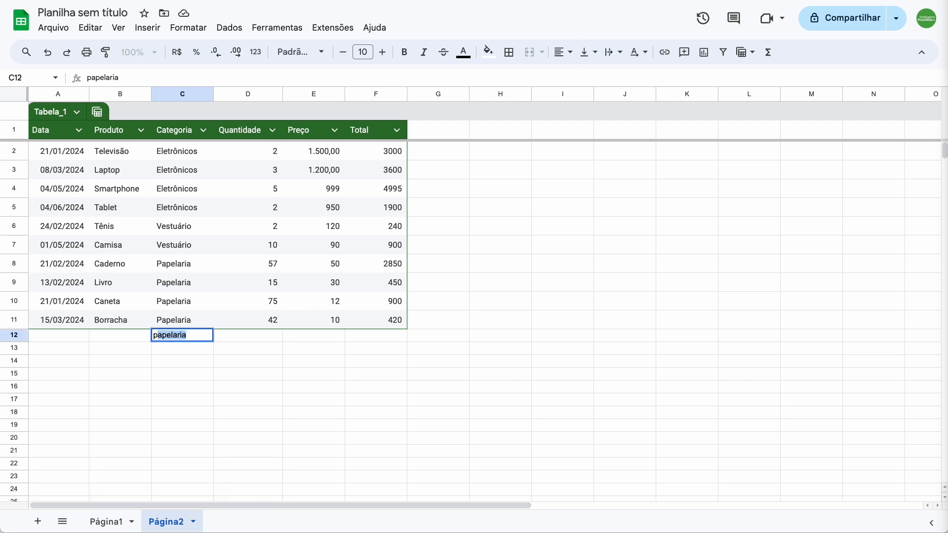
key("Return")
key("Up")
key("Right")
key("Right")
key("Right")
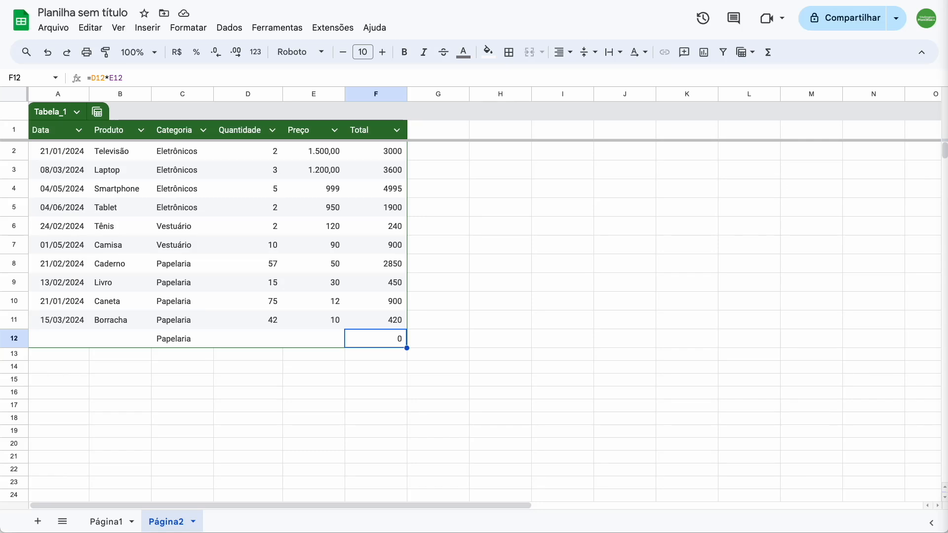
Step: Enter 10 as Quantidade and 10 as Preço in row 12 of the table
key("Left")
key("Left")
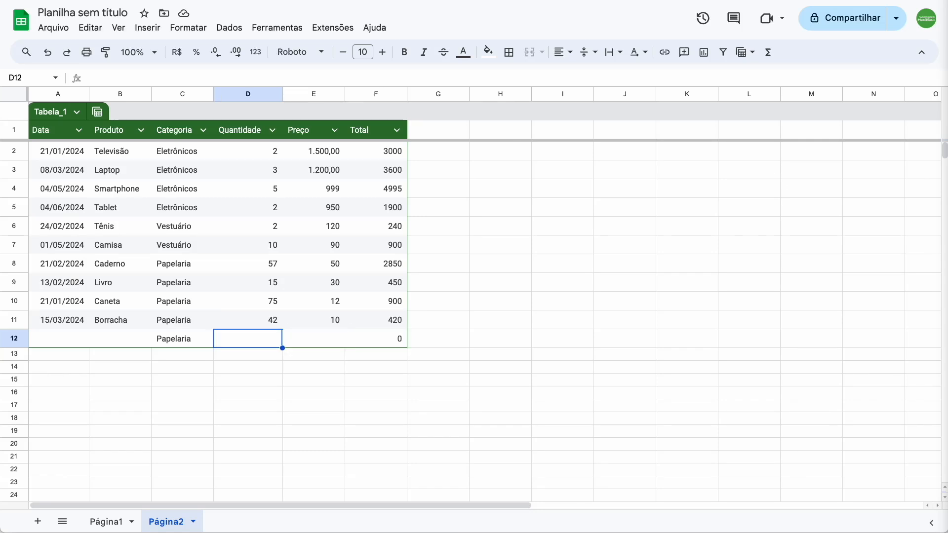
type("10")
key("Tab")
type("10")
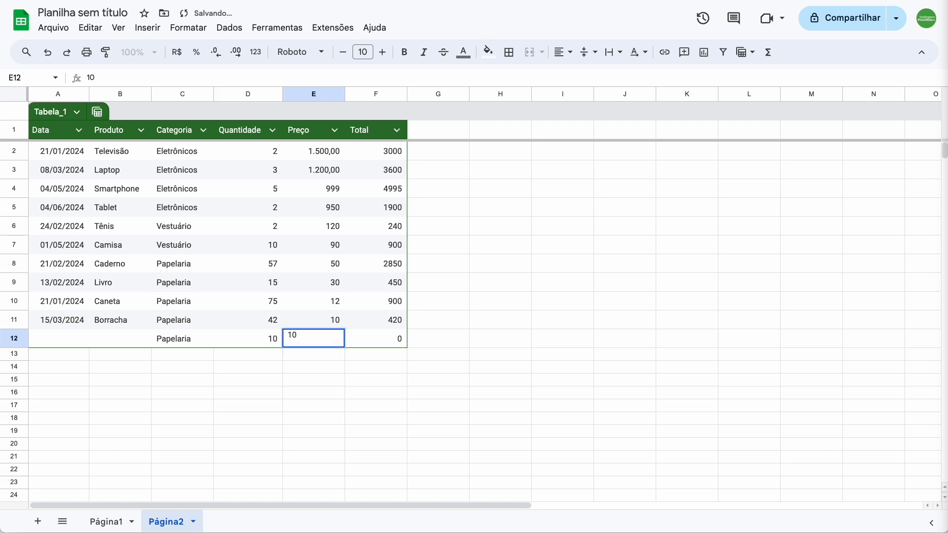
Step: Fill the Data and Produto cells of row 12 with the values from the row above, 15/03/2024 and Borracha
key("Left")
key("Left")
key("Left")
key("Left")
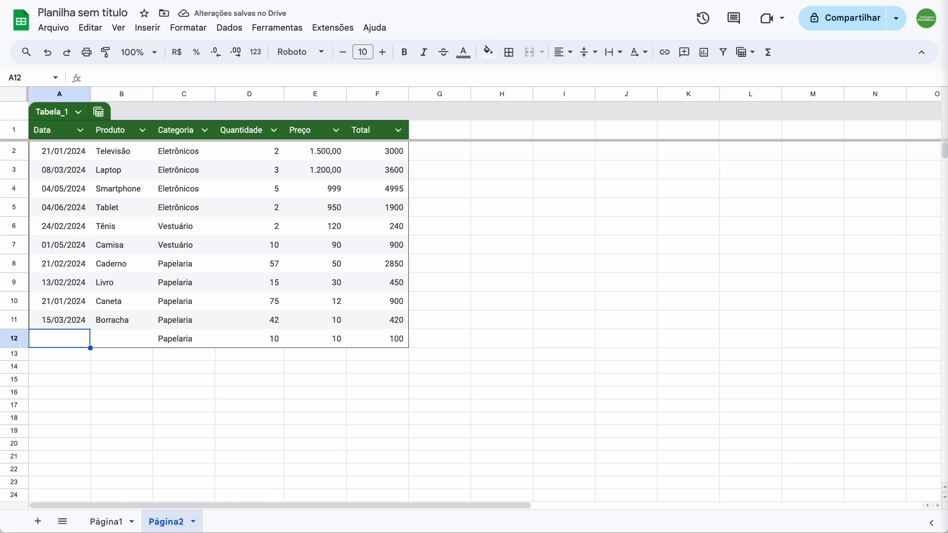
key("ctrl+d")
key("Right")
key("ctrl+d")
key("Right")
key("Right")
key("Right")
key("Right")
key("Right")
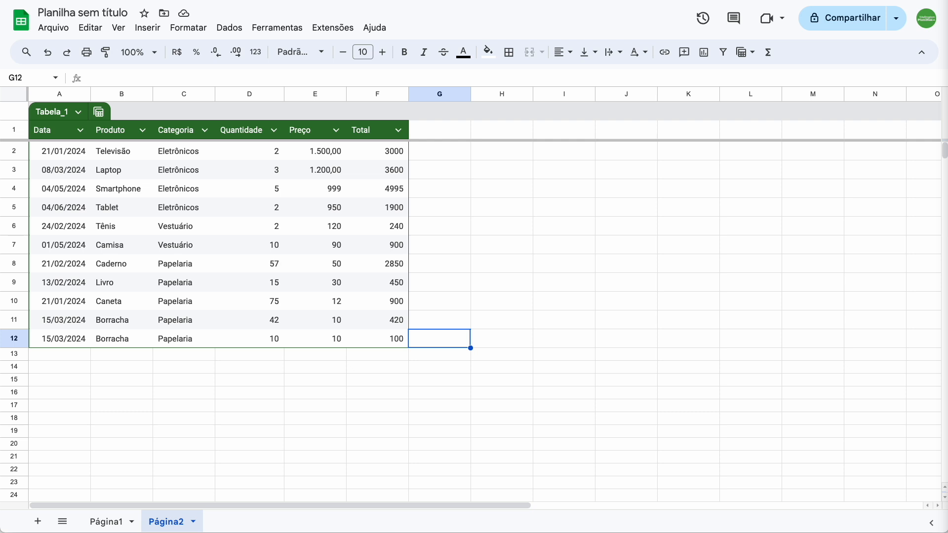
Step: Write the sample table reference Tabela_1[Quantidade] as plain text in cell I3
key("Up")
key("Up")
key("Up")
key("Up")
key("Up")
key("Up")
key("Up")
key("Up")
key("Up")
key("Up")
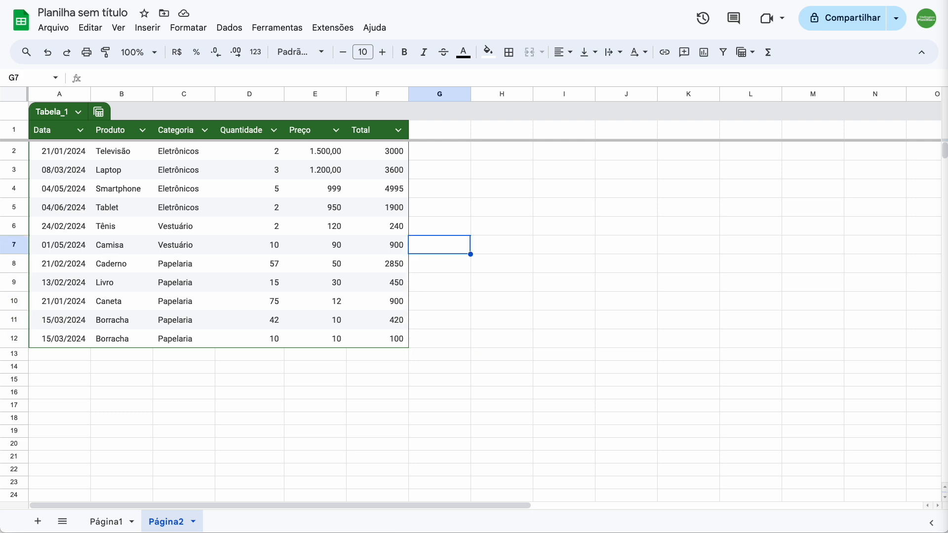
key("Right")
key("Right")
key("Down")
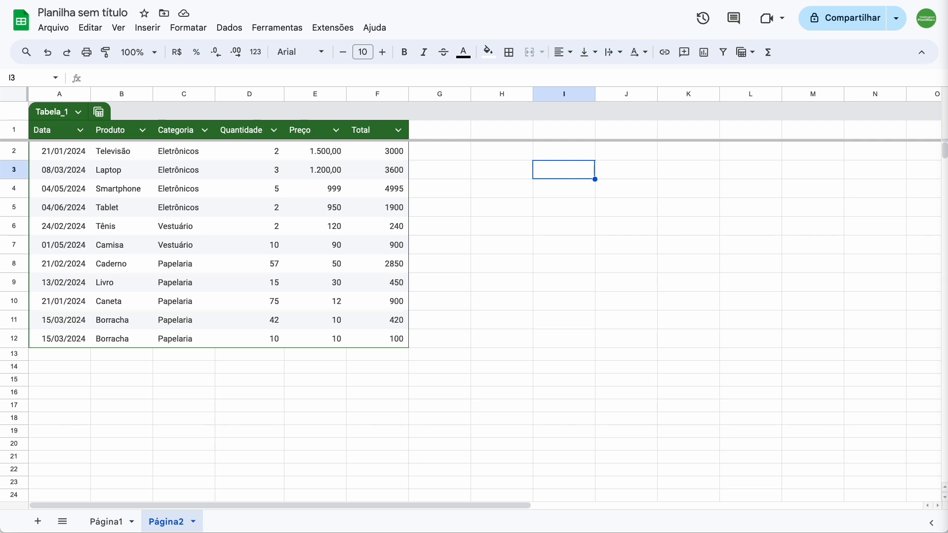
type("T")
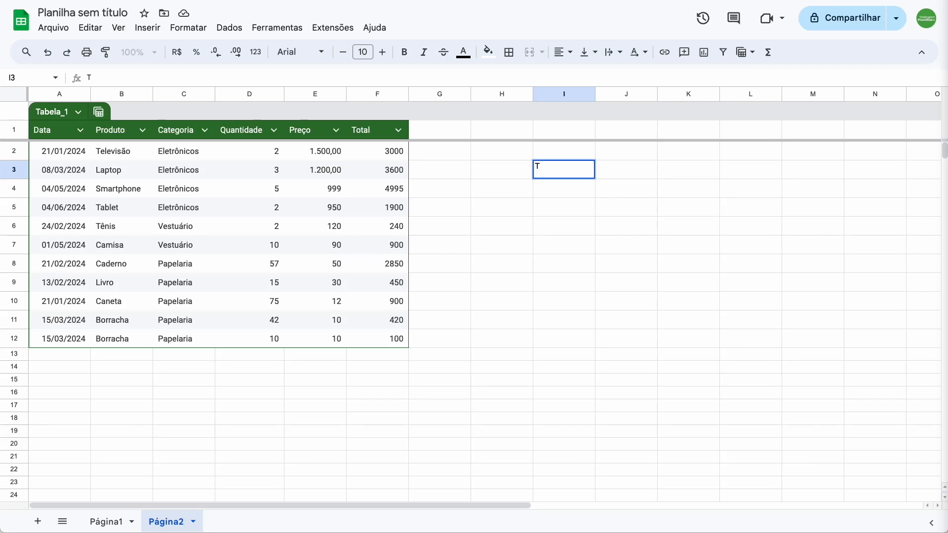
type("abela_1[")
type("Quantidade]")
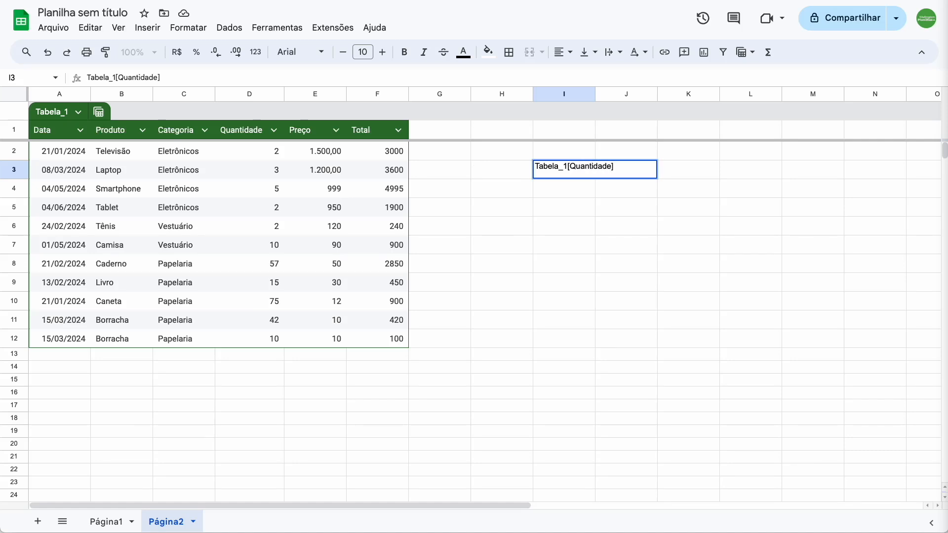
key("Return")
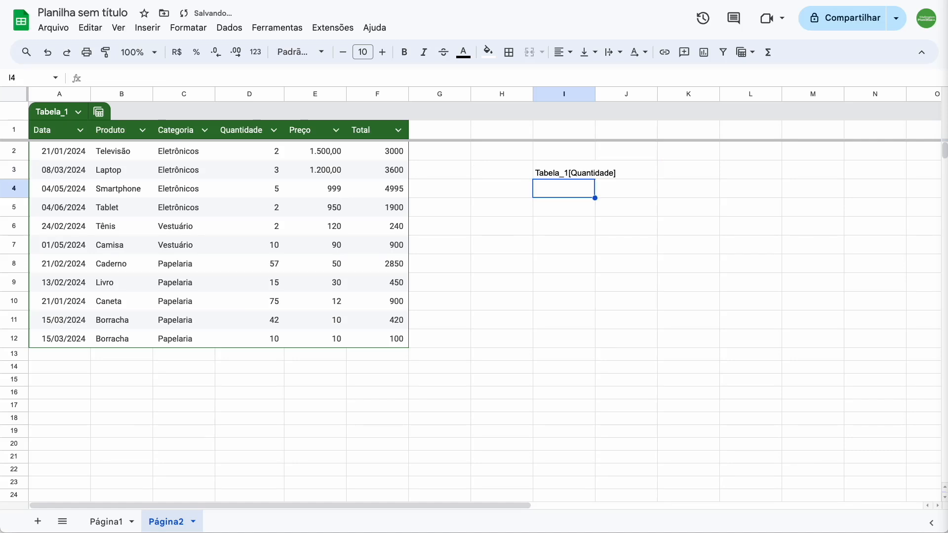
key("Down")
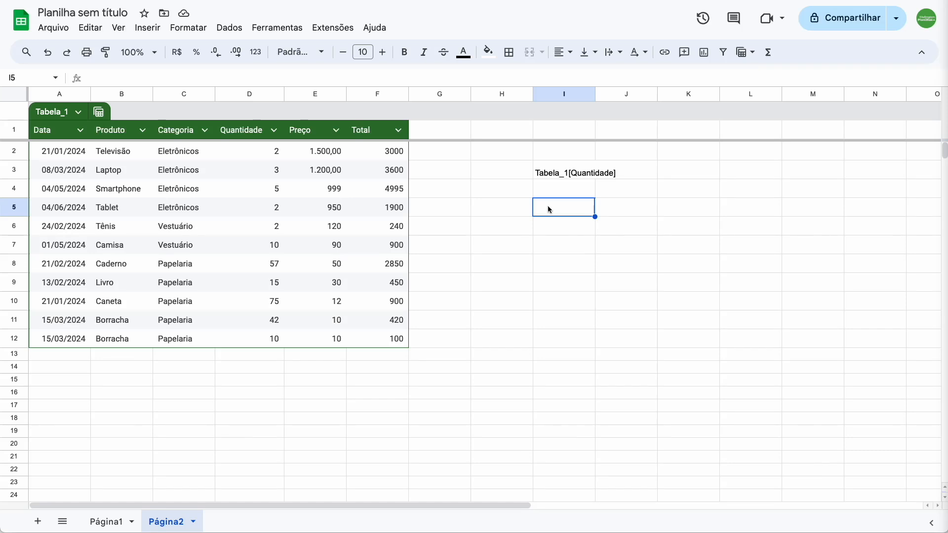
Step: Add a new table column with the header "Total 2" in cell G1
left_click(430, 133)
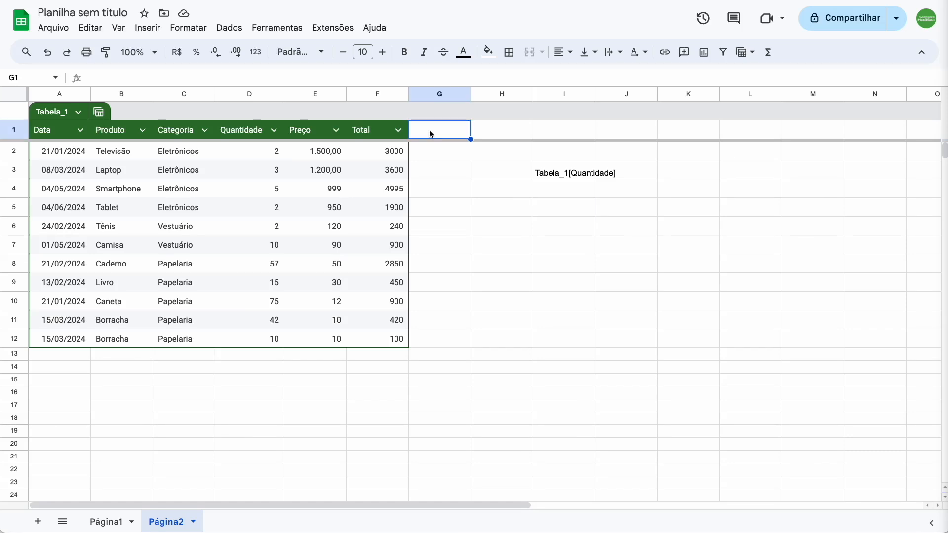
type("Total 2")
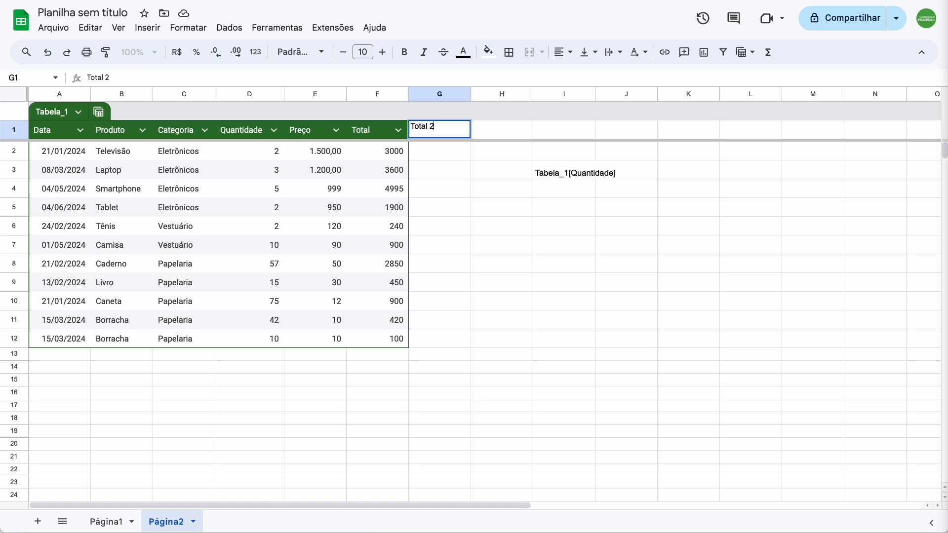
key("Return")
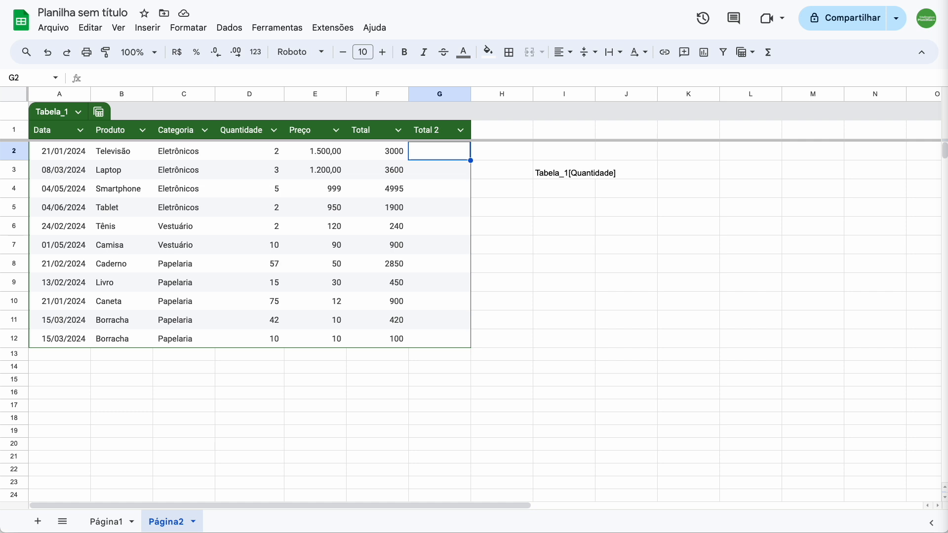
Step: Calculate the Total 2 column with =Tabela_1[Quantidade]*Tabela_1[Preço] in G2, and accept the suggested autofill for the other rows
type("=")
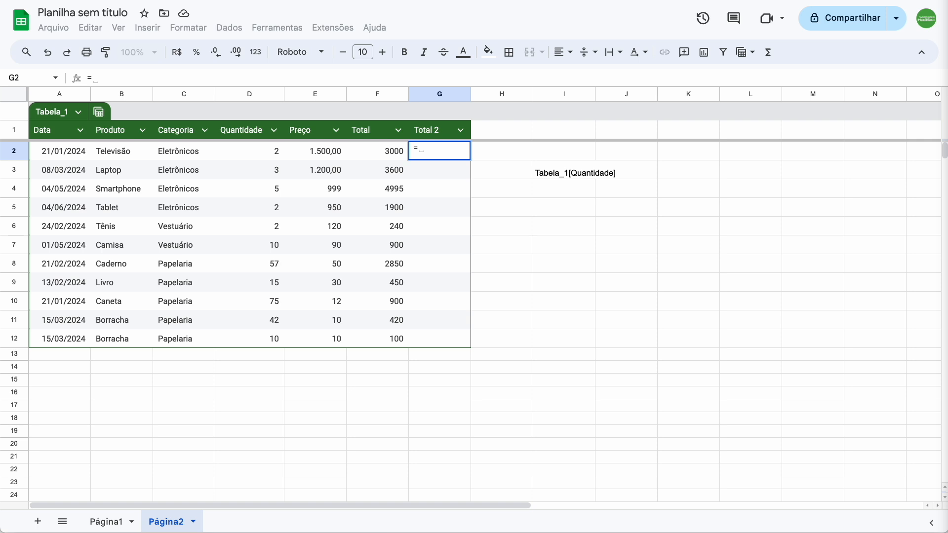
type("tabel")
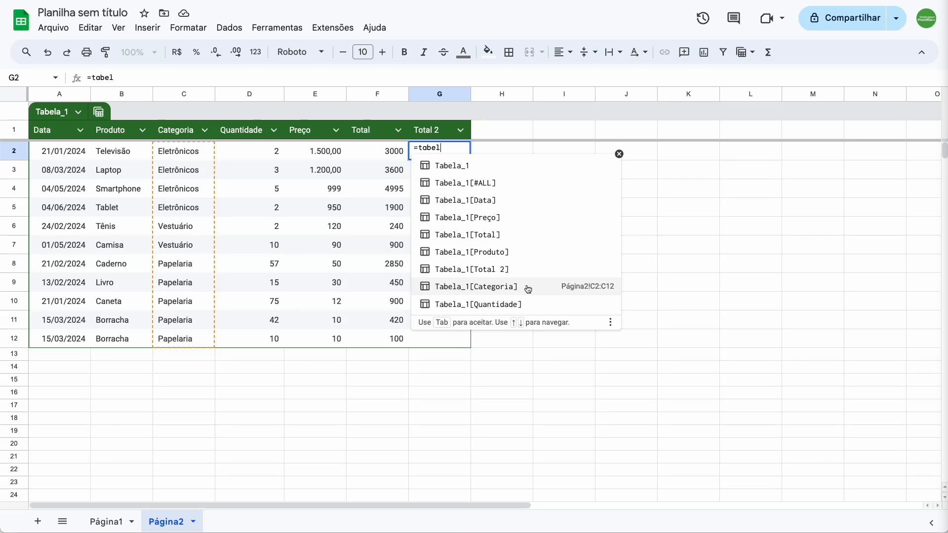
left_click(528, 303)
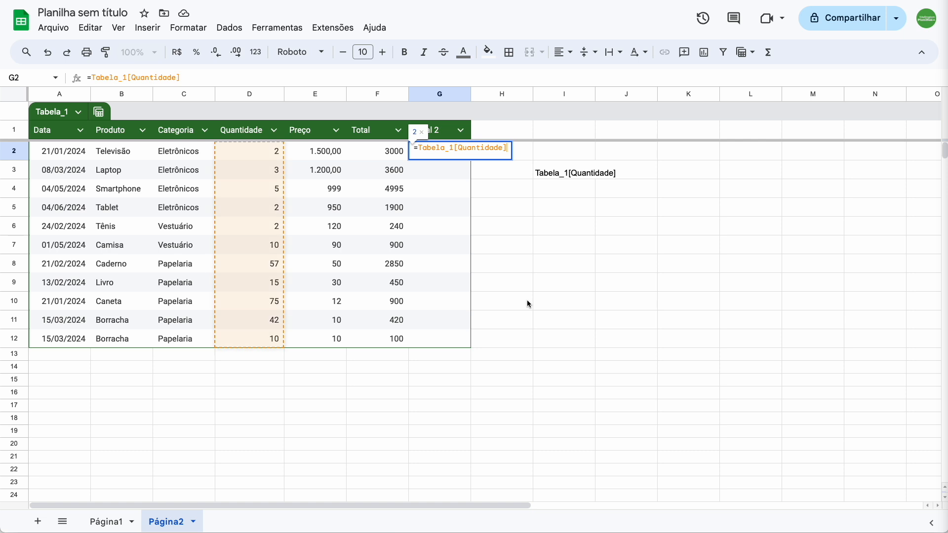
type("*")
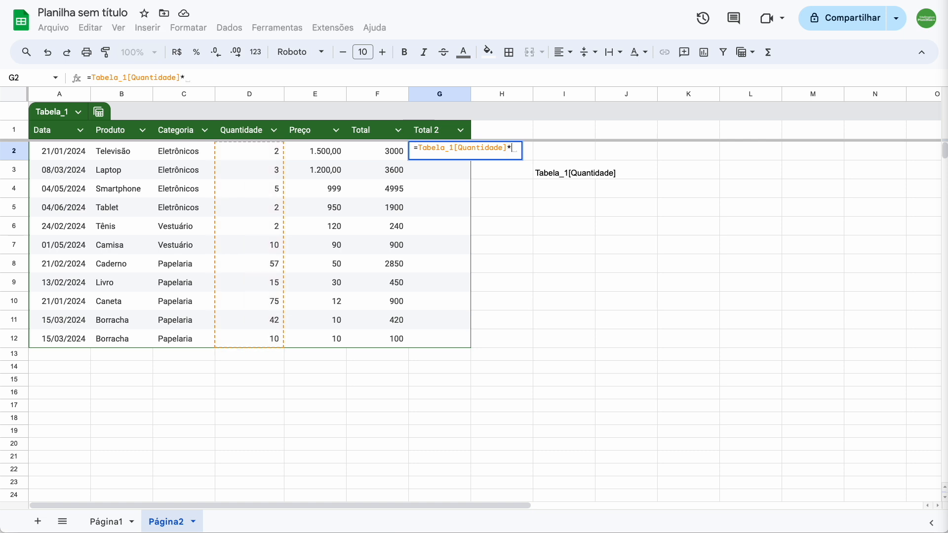
type("tabel")
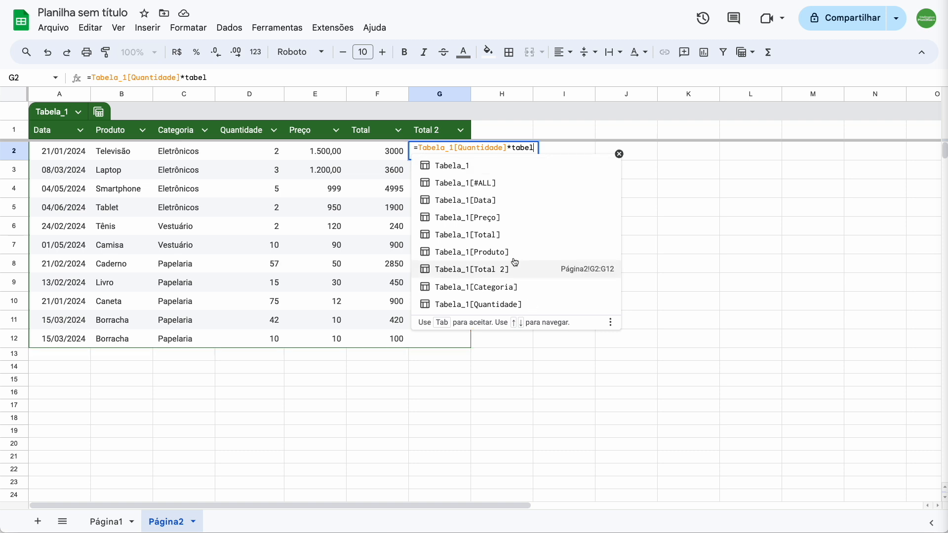
left_click(506, 220)
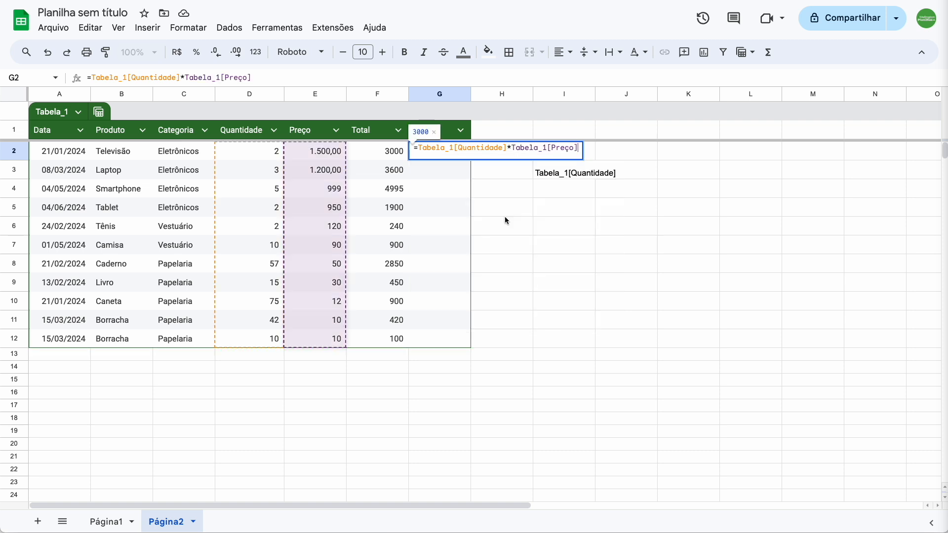
key("Return")
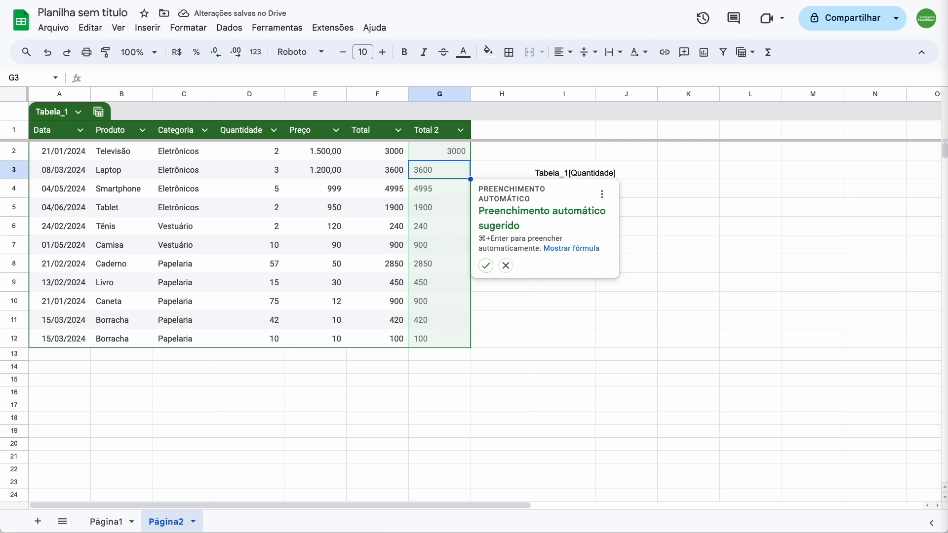
left_click(487, 266)
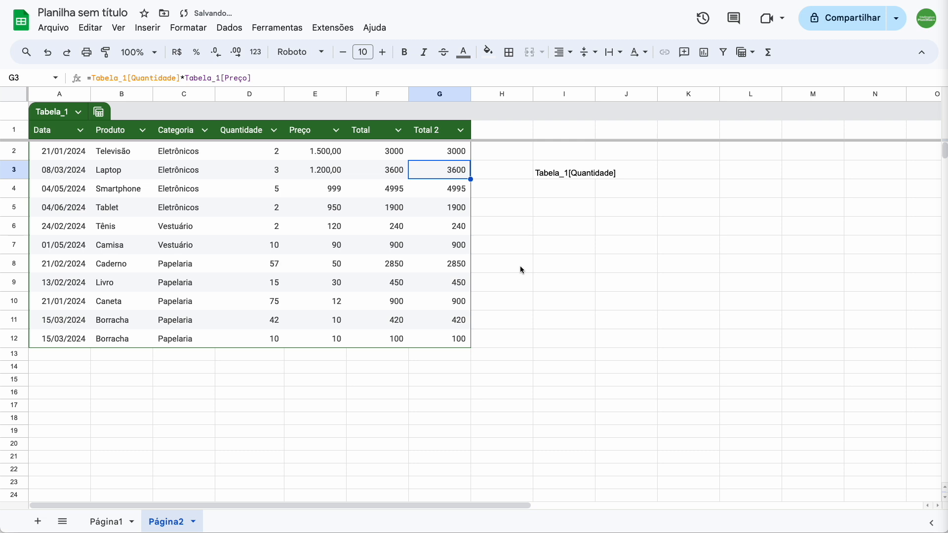
Step: Compare the cell-reference formula in F2 with the table-reference formula in G2
left_click(457, 159)
key("Left")
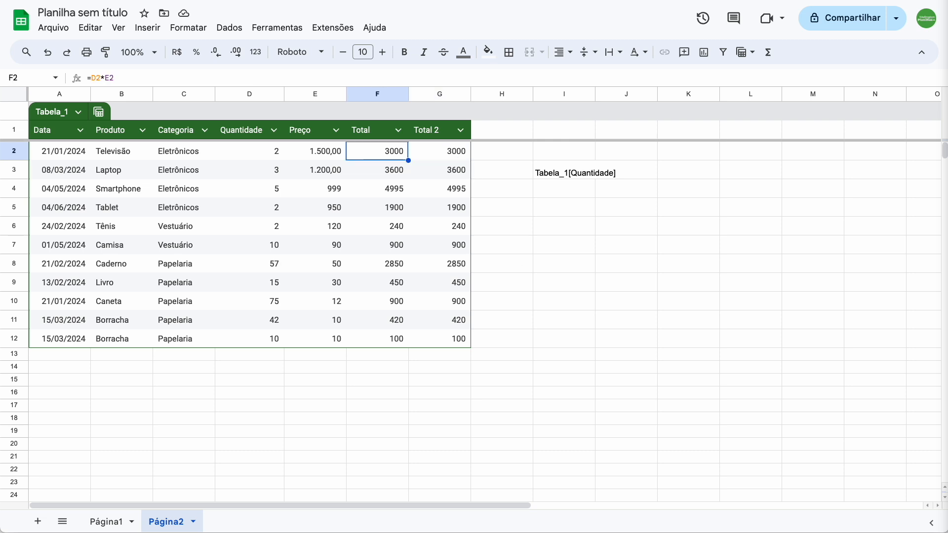
key("Right")
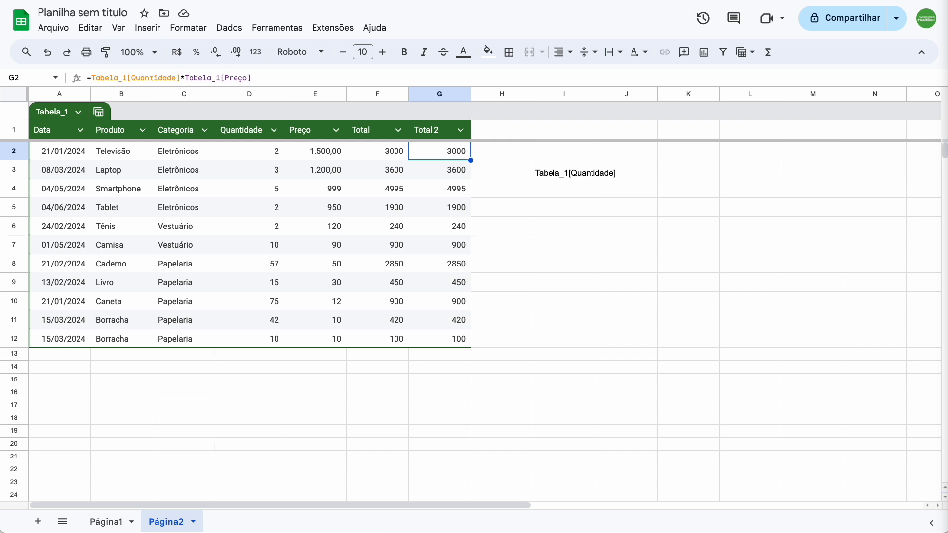
left_click(577, 211)
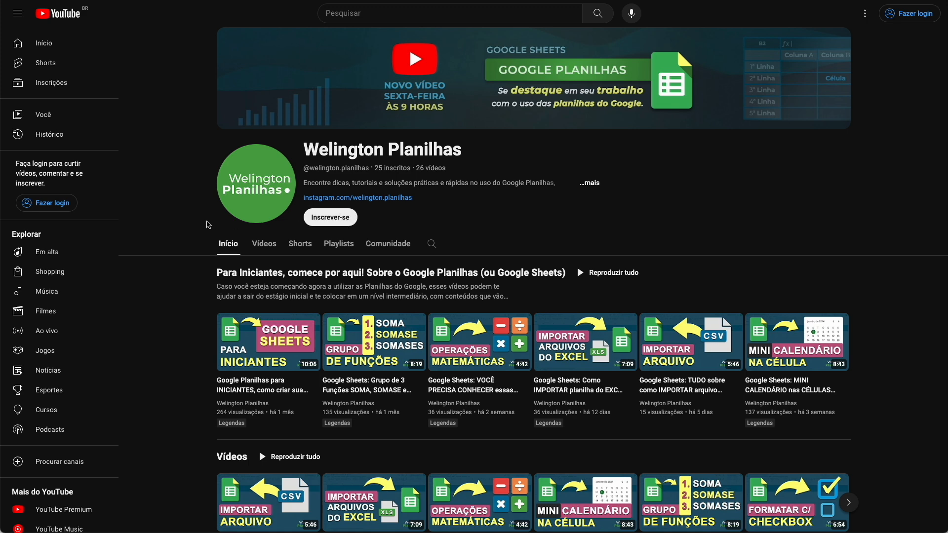
Step: Switch to YouTube and look through the spreadsheet channel's home page and video list
scroll(182, 227, "down", 4)
scroll(183, 227, "down", 4)
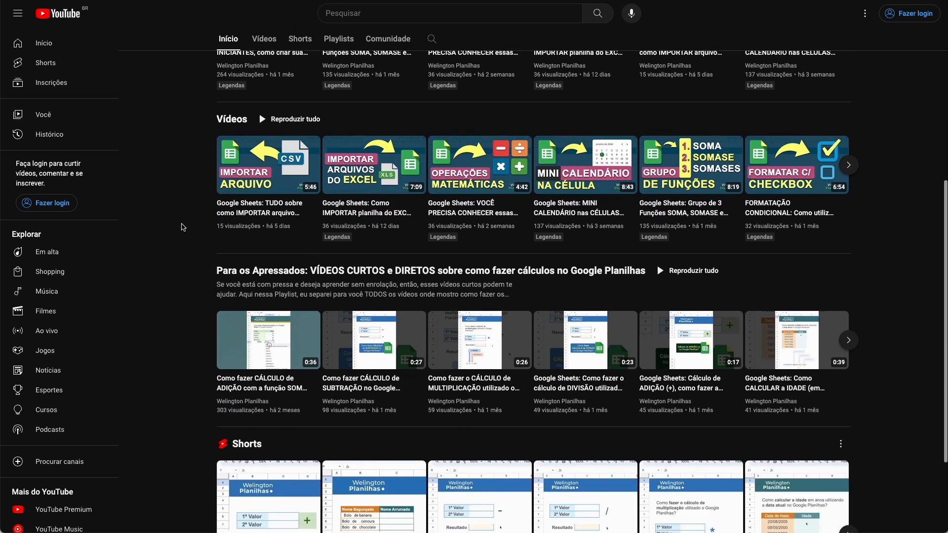
scroll(183, 227, "up", 7)
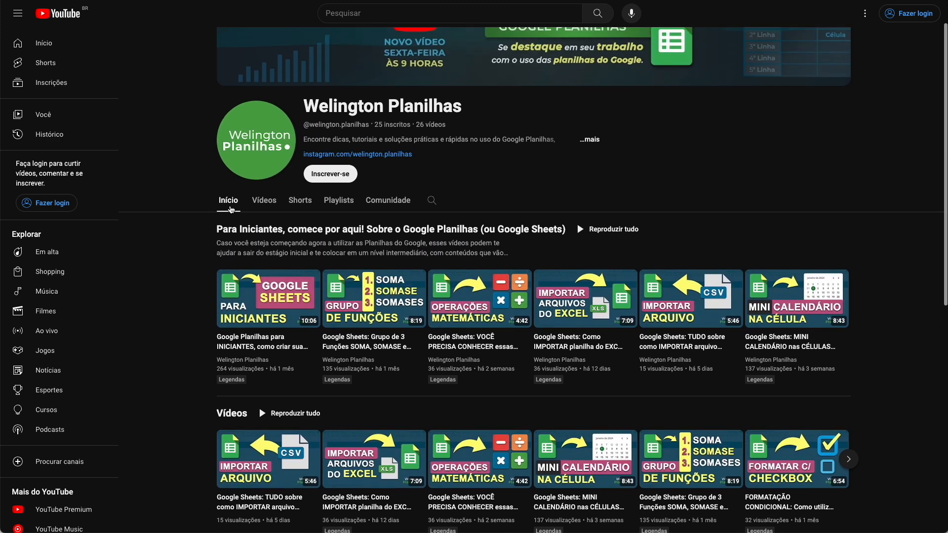
left_click(259, 202)
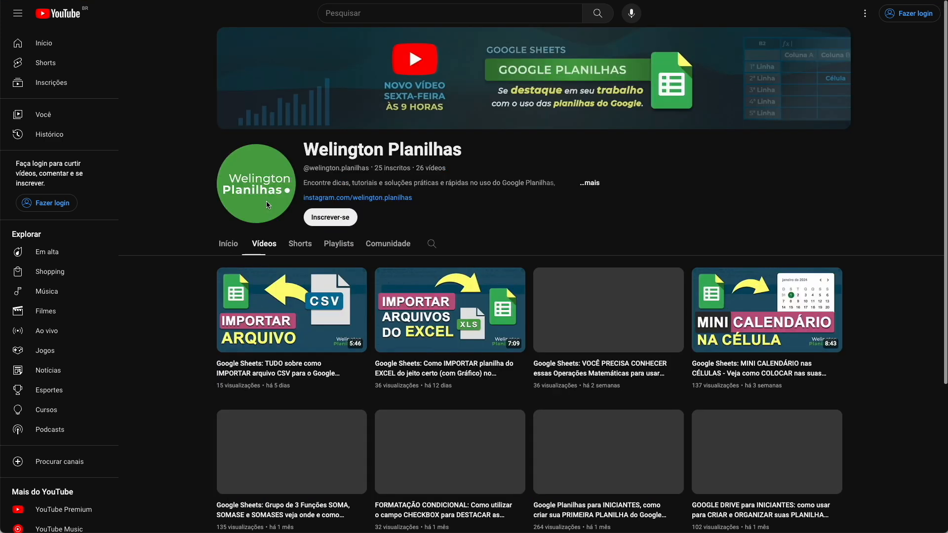
left_click(298, 246)
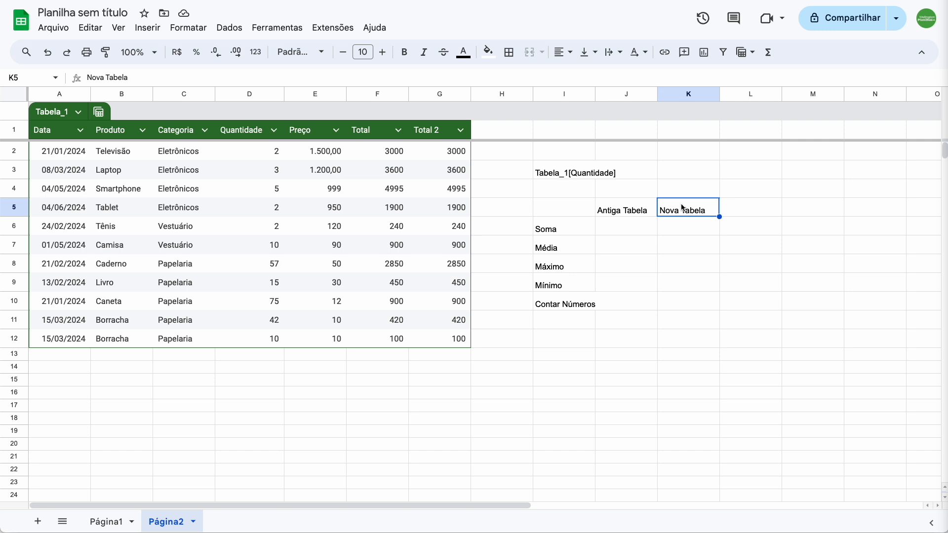
Step: Align the content of all cells on the Página2 sheet vertically to the middle
left_click(15, 94)
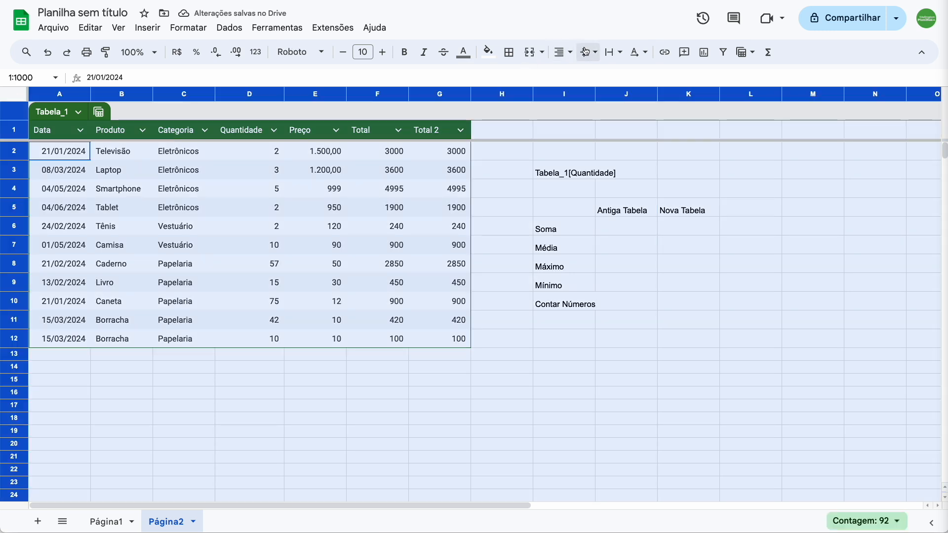
left_click(585, 51)
left_click(607, 75)
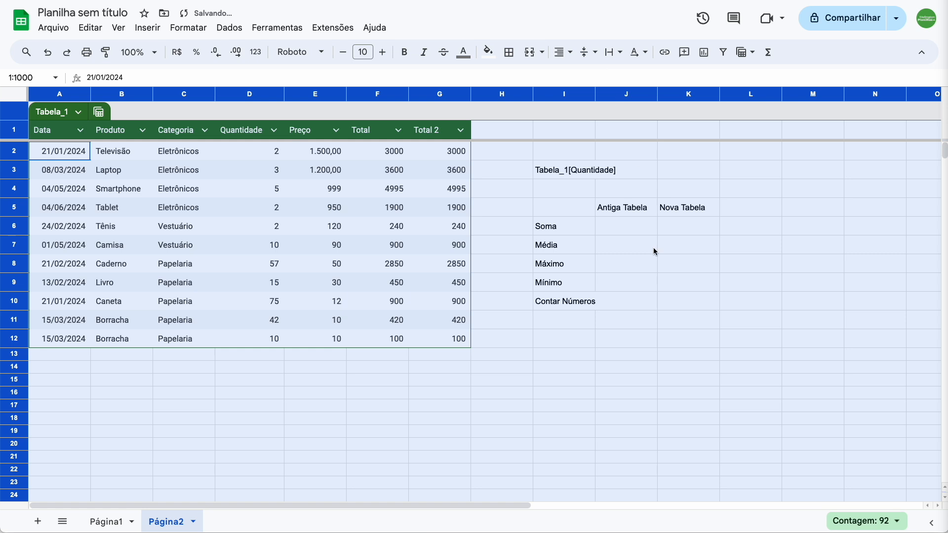
Step: Calculate the sum under Antiga Tabela in J6 with the cell-range formula =SOMA(F1:F12)
left_click(625, 226)
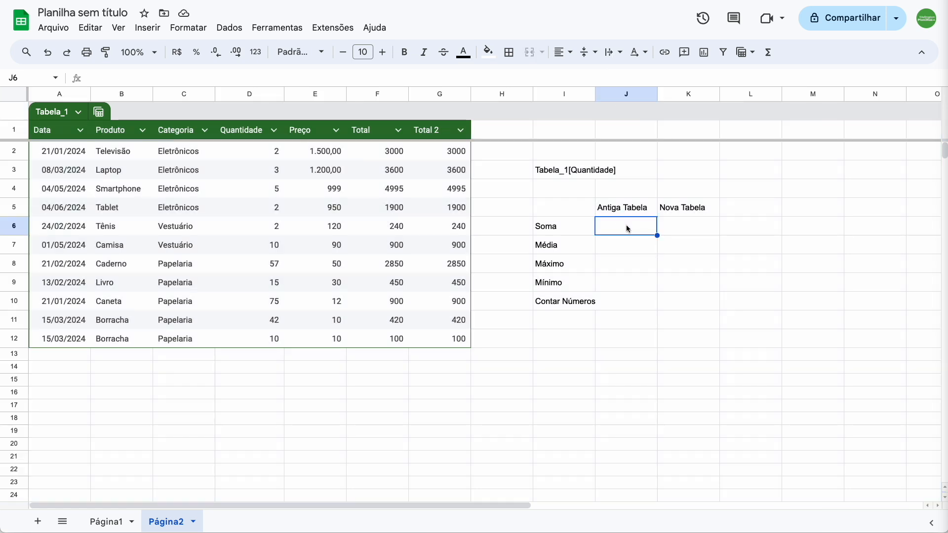
type("=")
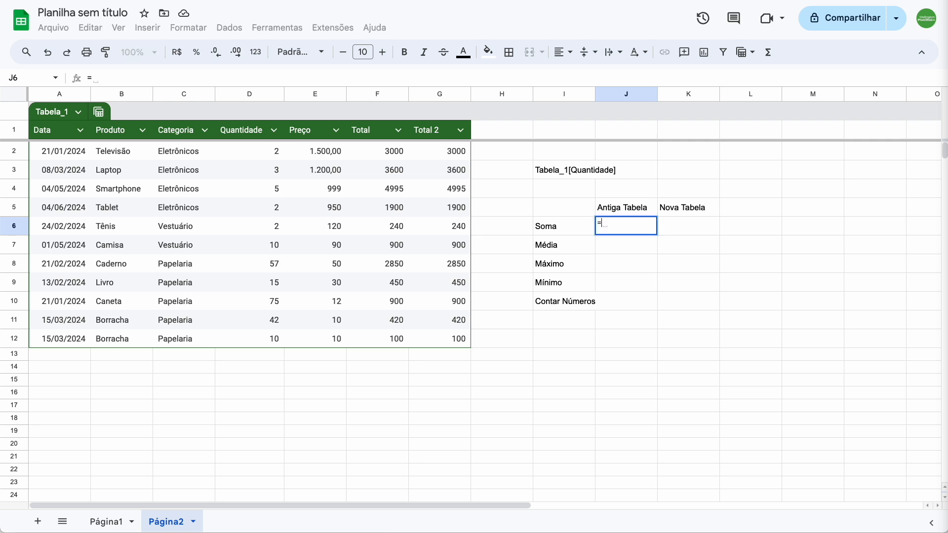
type("SOMA(")
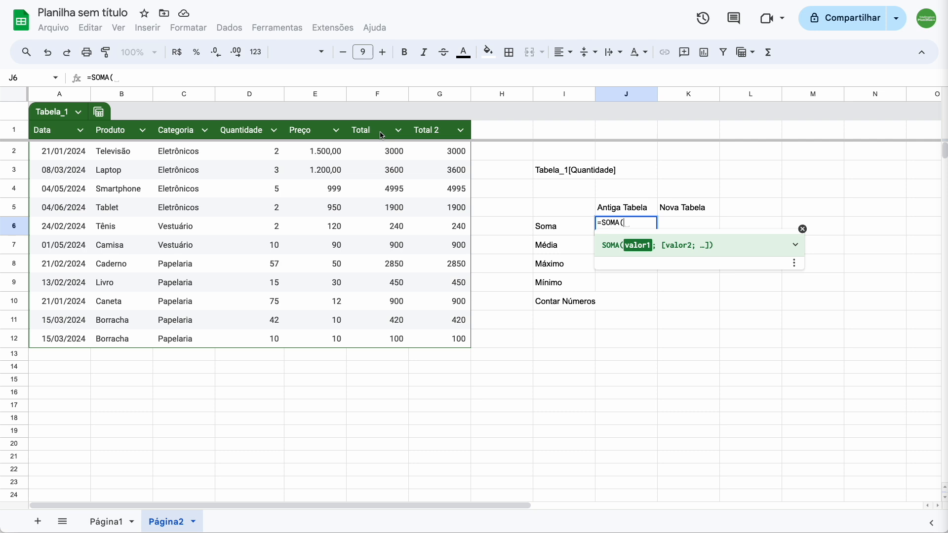
left_click_drag(381, 134, 376, 337)
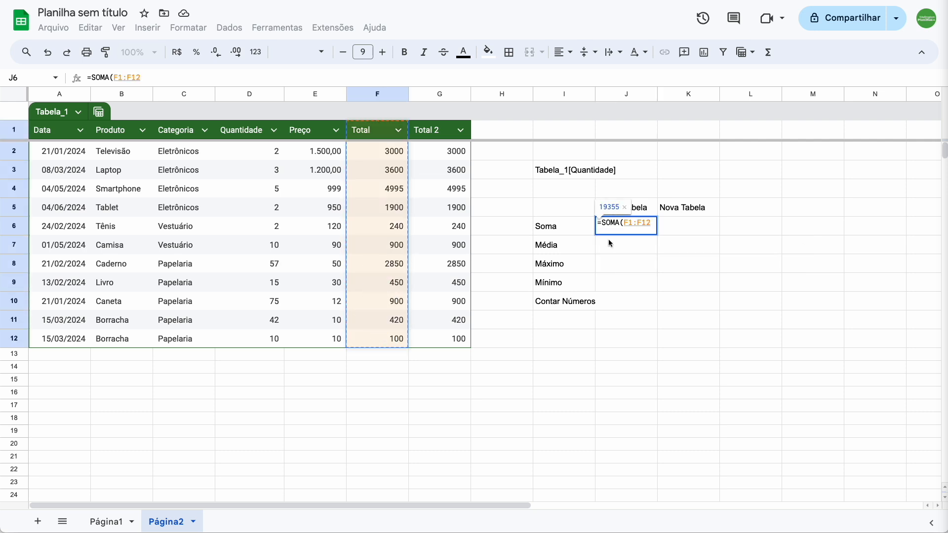
type(")")
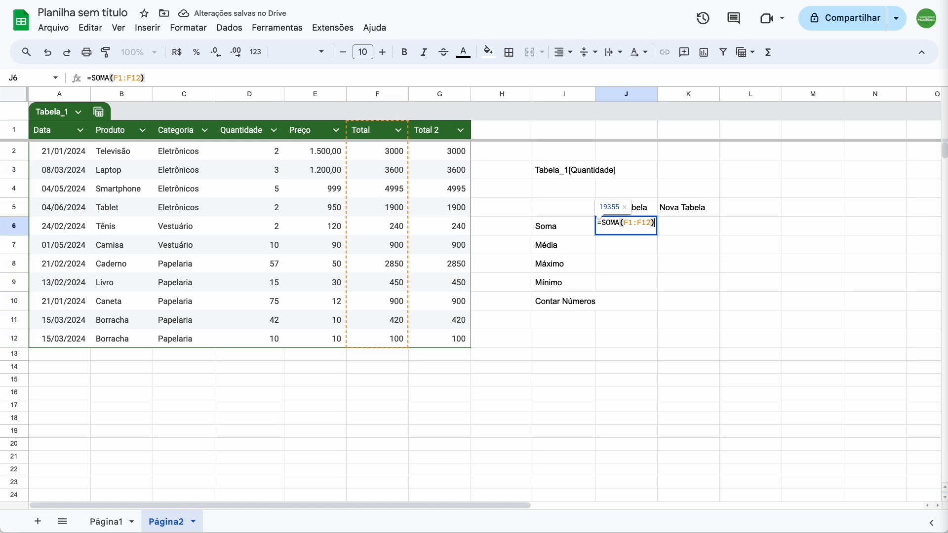
key("Return")
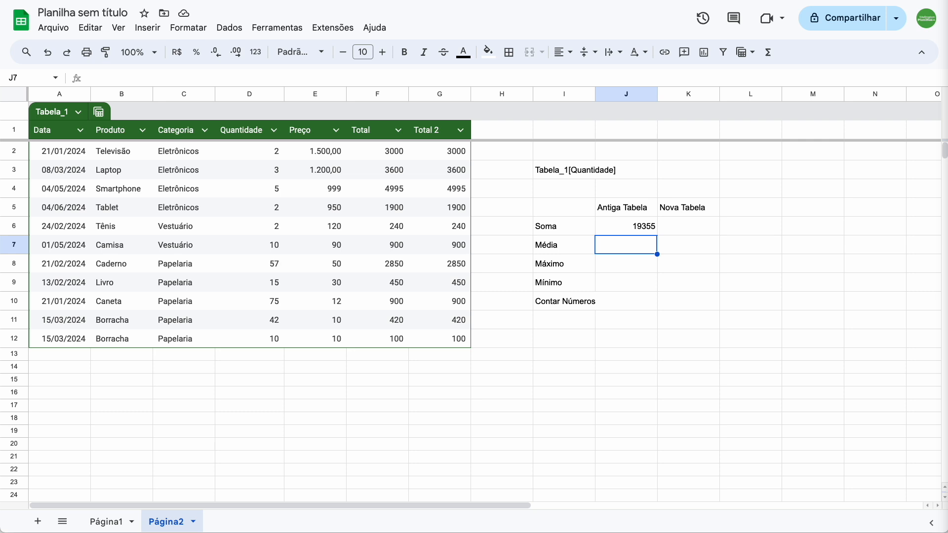
Step: Calculate the sum under Nova Tabela in K6 with the table-reference formula =SOMA(Tabela_1[Total])
left_click(672, 230)
type("=")
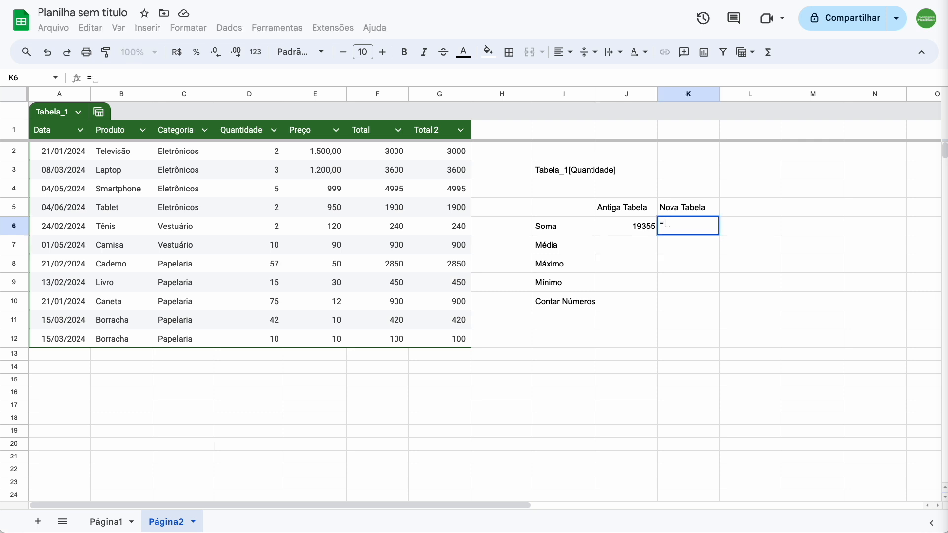
type("SOMA(")
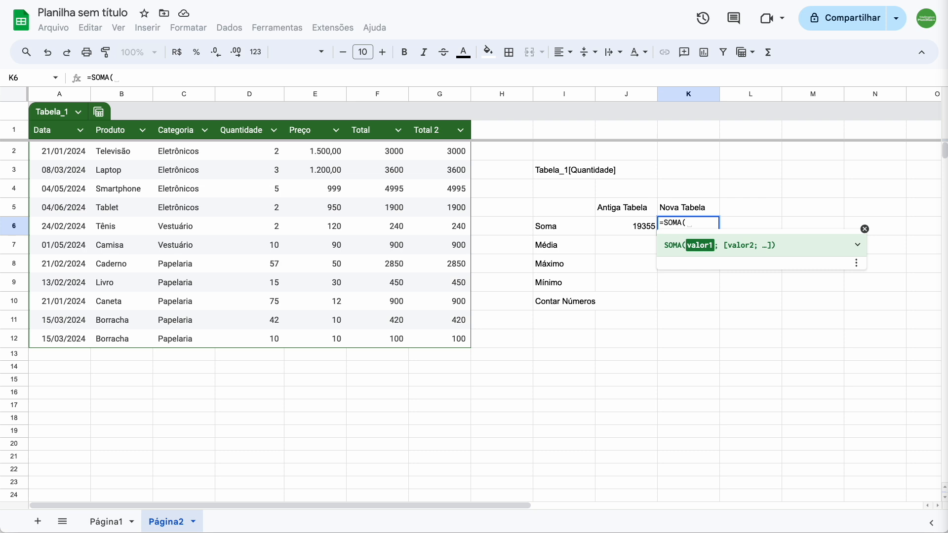
type("tabe")
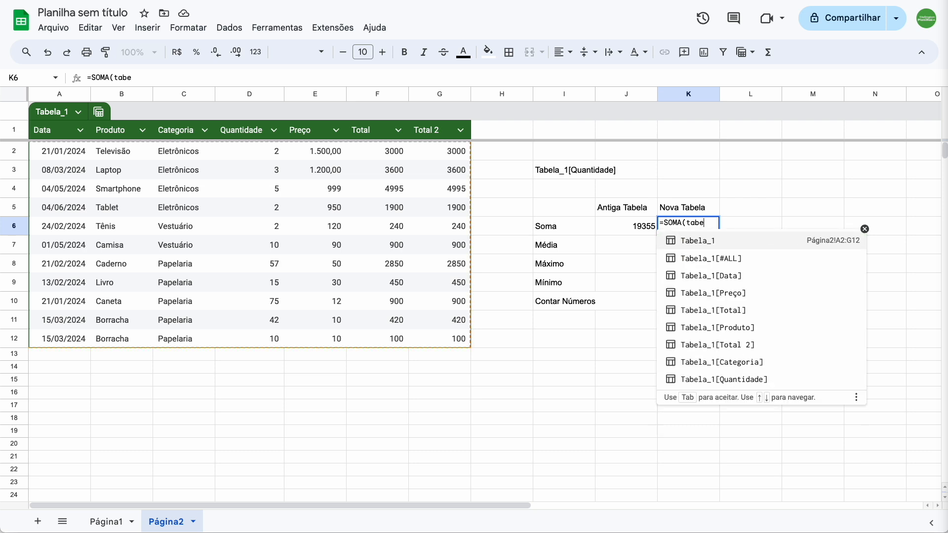
key("Down")
key("Down")
key("Down")
key("Down")
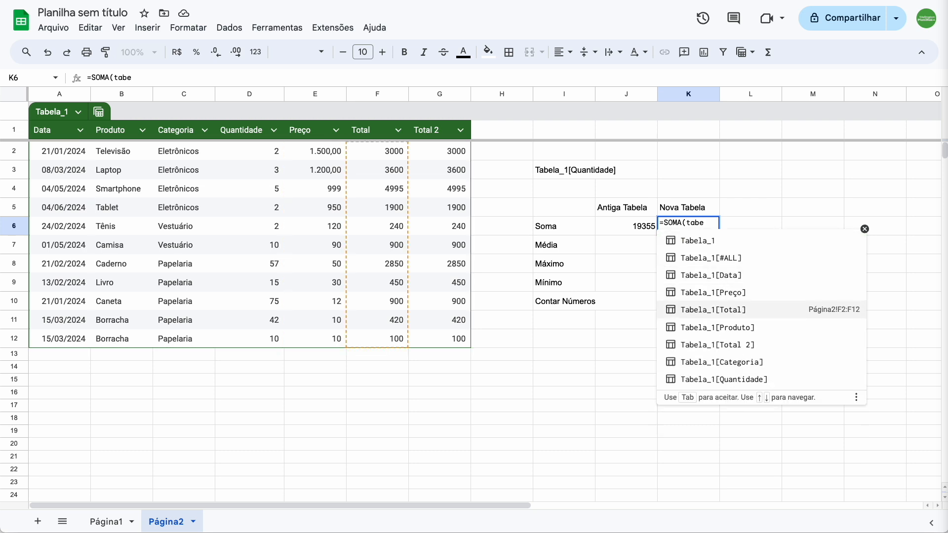
left_click(765, 310)
key("Return")
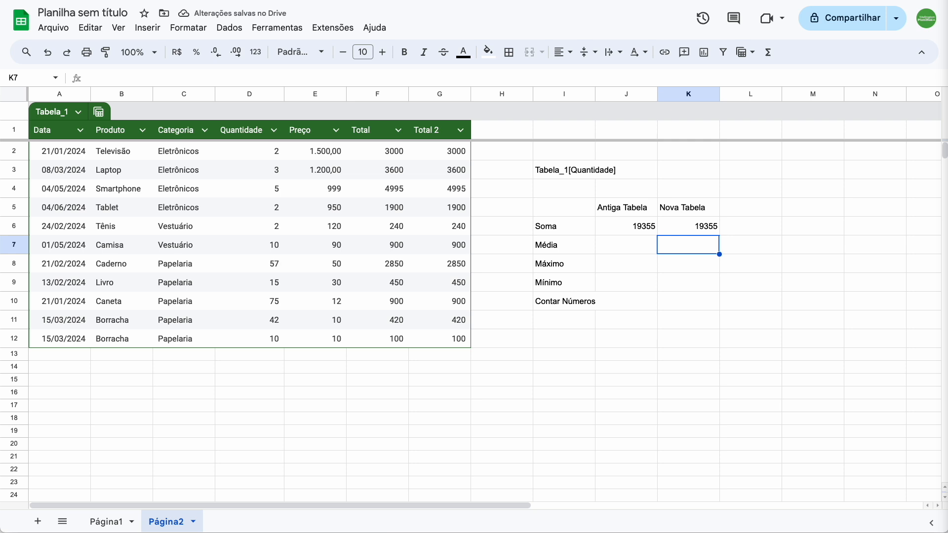
Step: Add a new table entry in row 13 with category Papelaria, quantity 10 and price 10
left_click(174, 355)
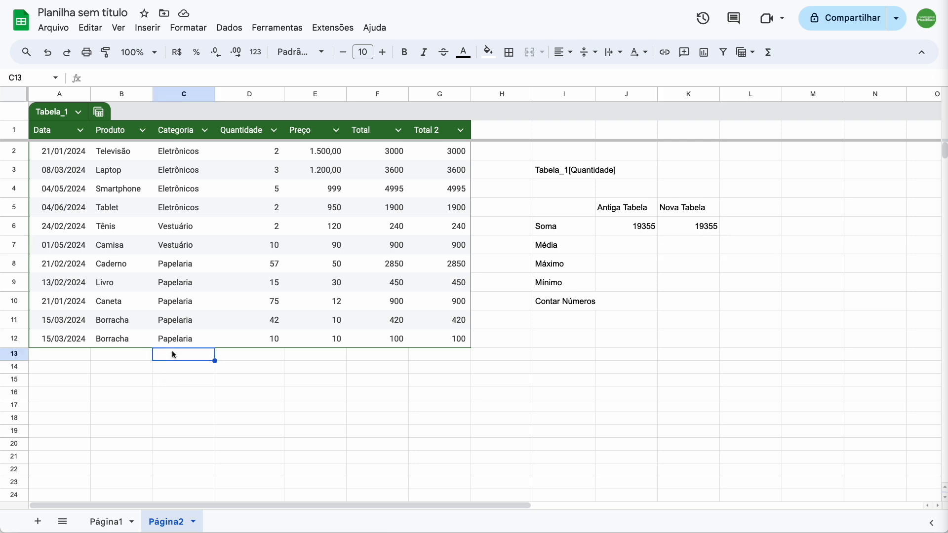
type("papelaria")
key("Tab")
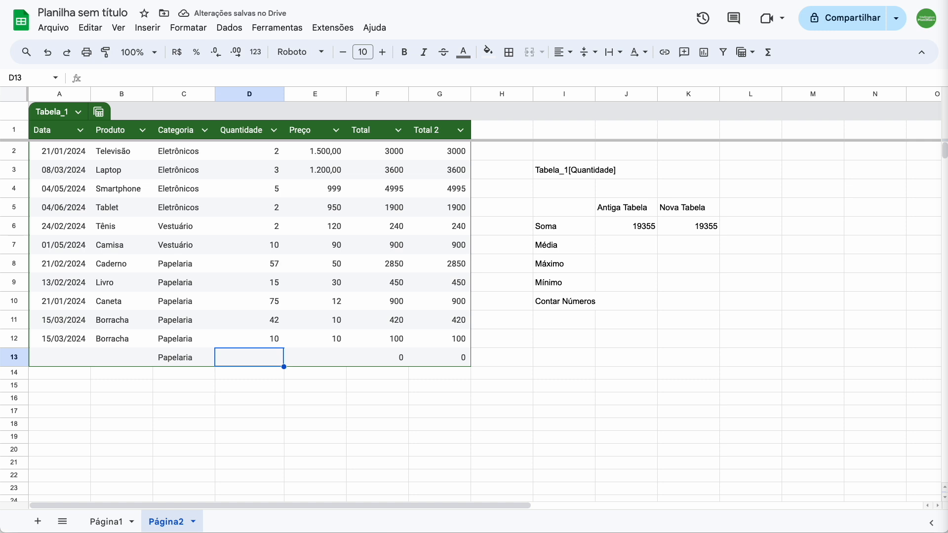
type("10")
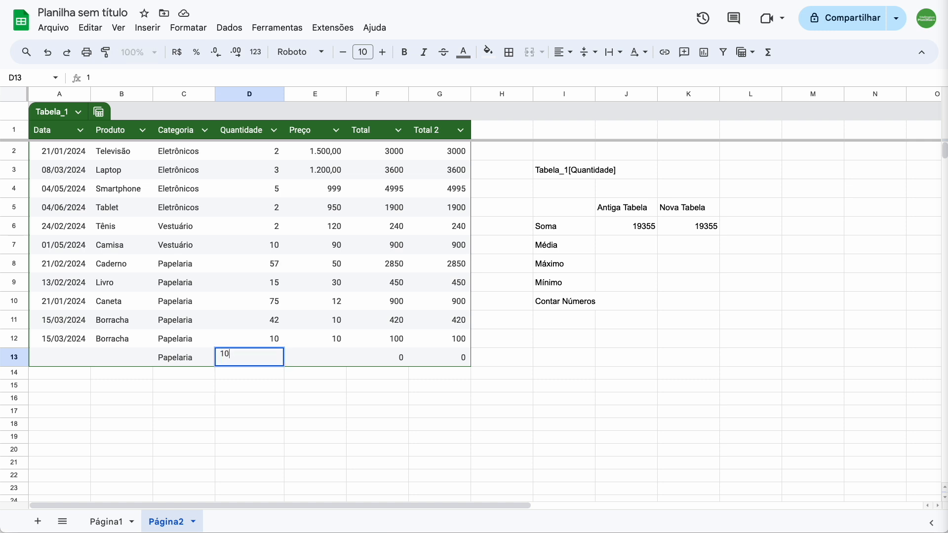
key("Right")
type("10")
key("Up")
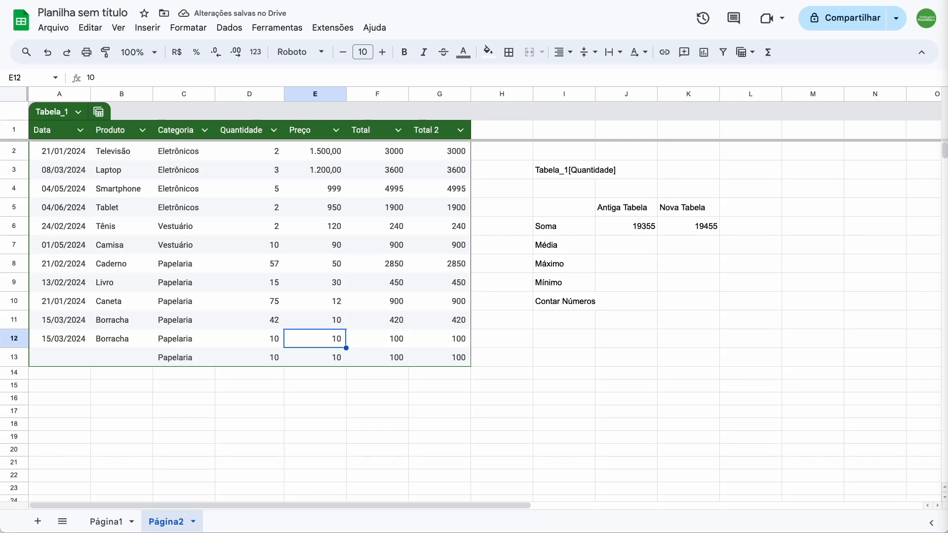
Step: Compare the ranges covered by the SOMA formulas in J6 and K6
left_click(640, 232)
double_click(640, 230)
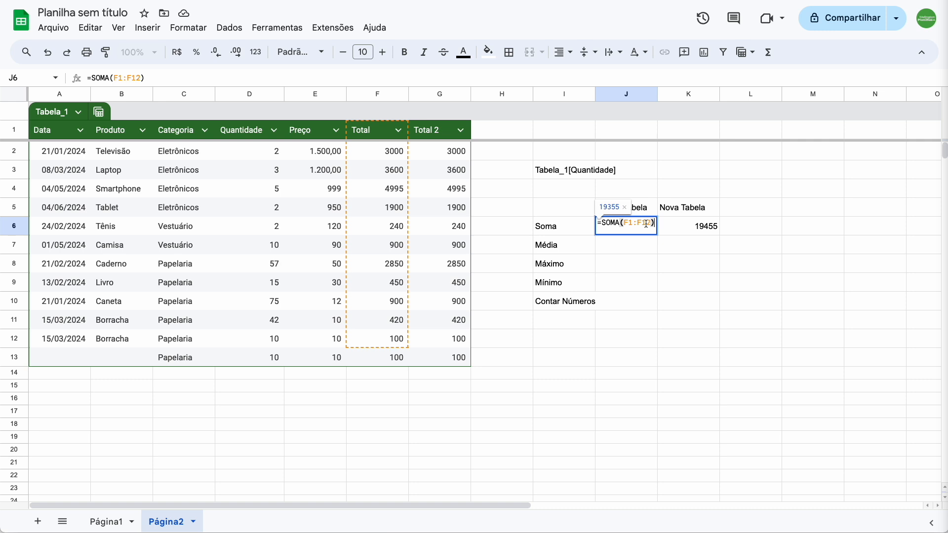
key("Escape")
left_click(678, 226)
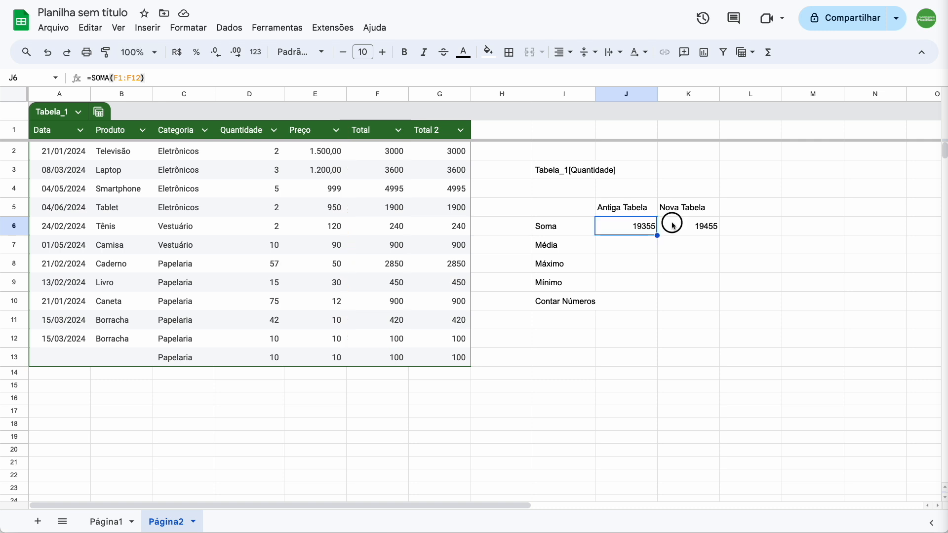
double_click(678, 226)
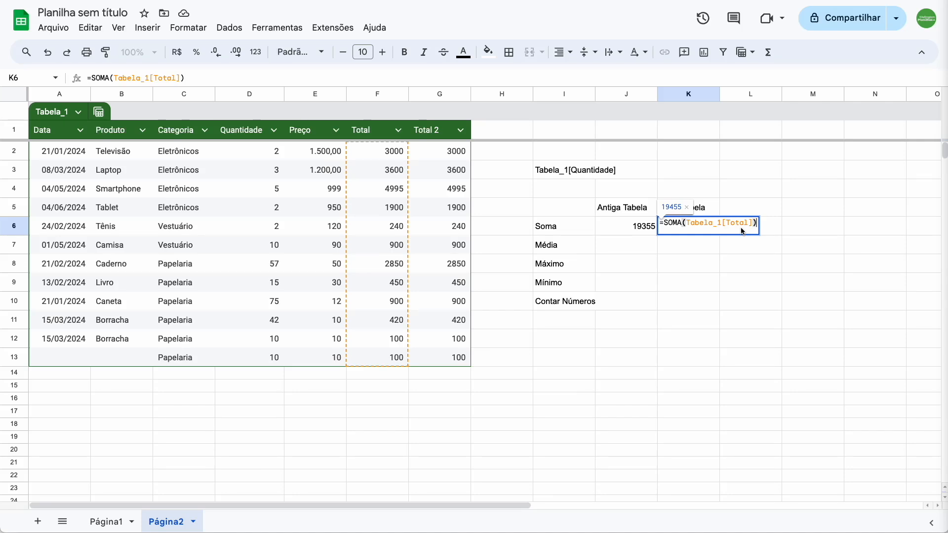
left_click(646, 230)
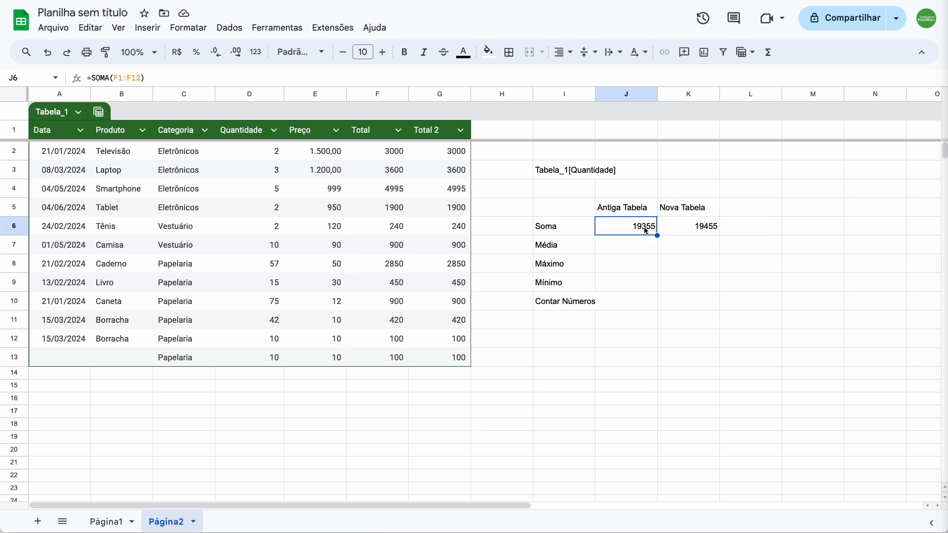
Step: Calculate the average price under Antiga Tabela in J7 with the cell-range formula =MÉDIA(E1:E13)
left_click(629, 247)
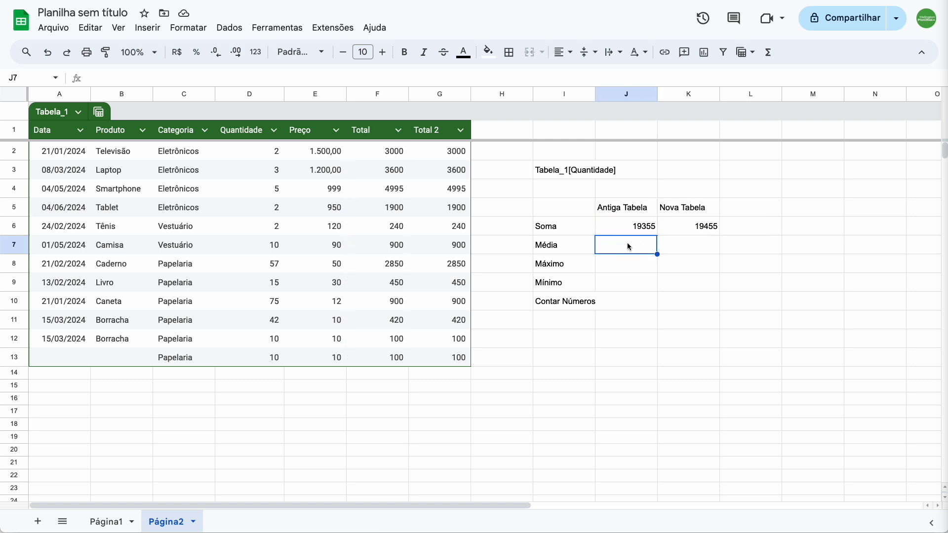
type("=méd")
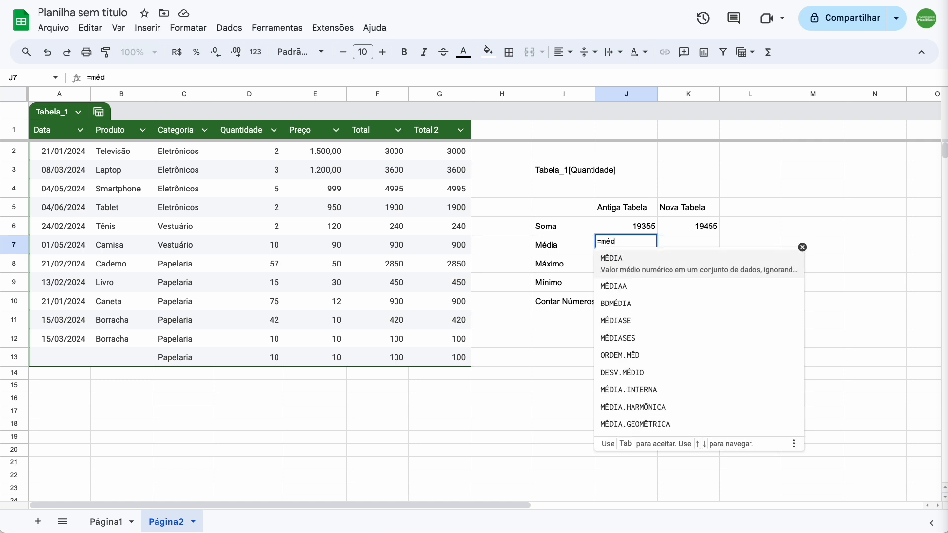
left_click(630, 260)
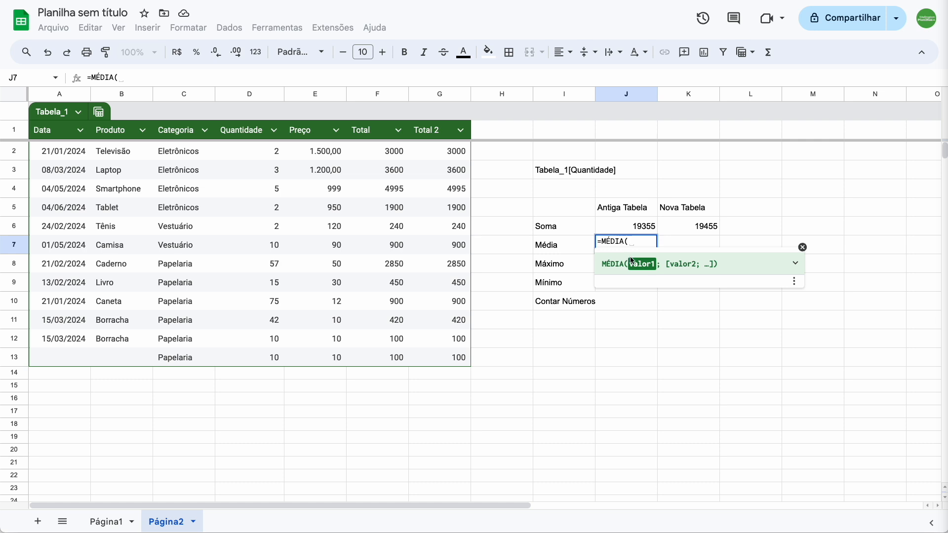
left_click(317, 148)
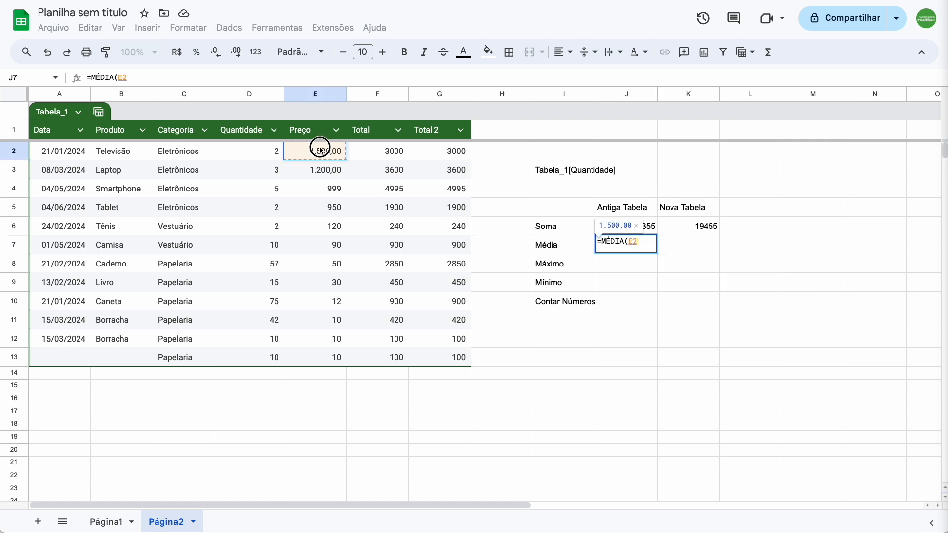
left_click_drag(319, 131, 321, 354)
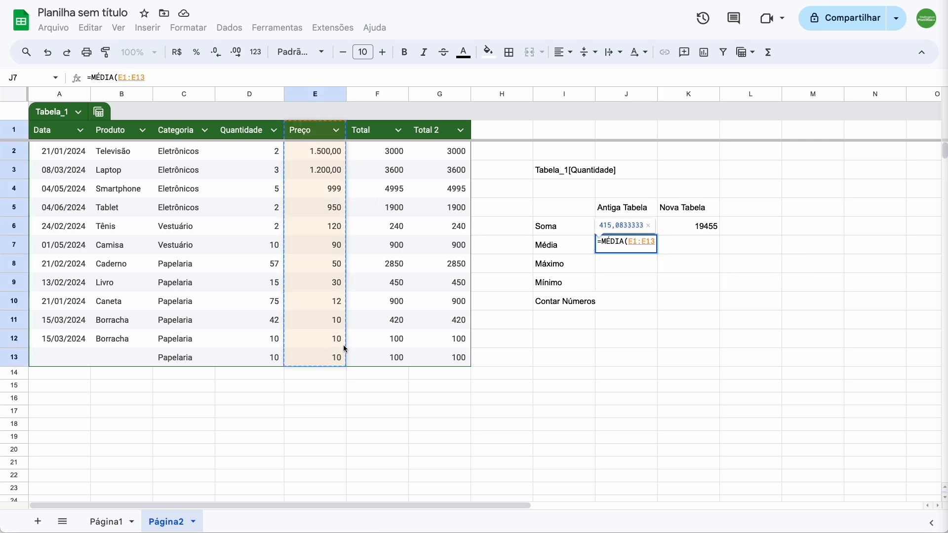
type(")")
key("Return")
Step: Calculate the average price under Nova Tabela in K7 with the table-reference formula =MÉDIA(Tabela_1[Preço])
key("Up")
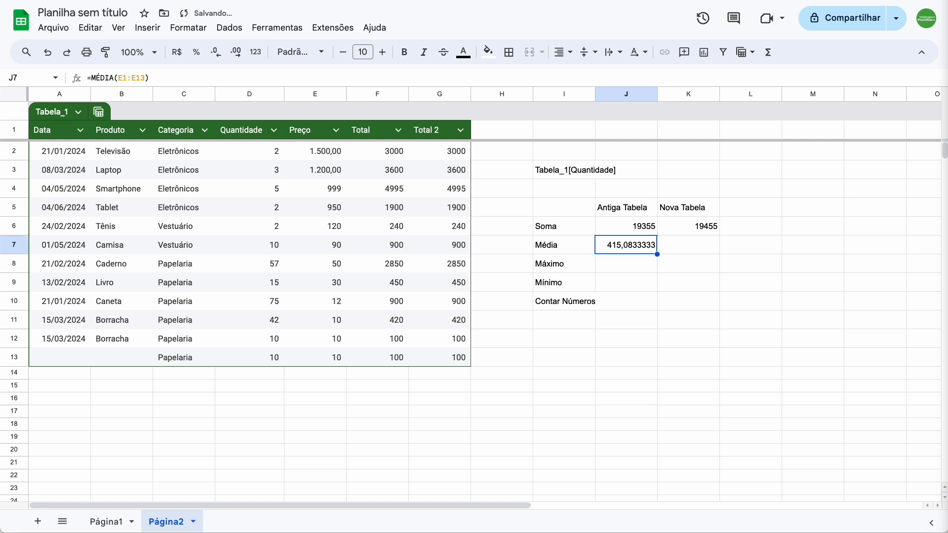
key("Right")
type("=mé")
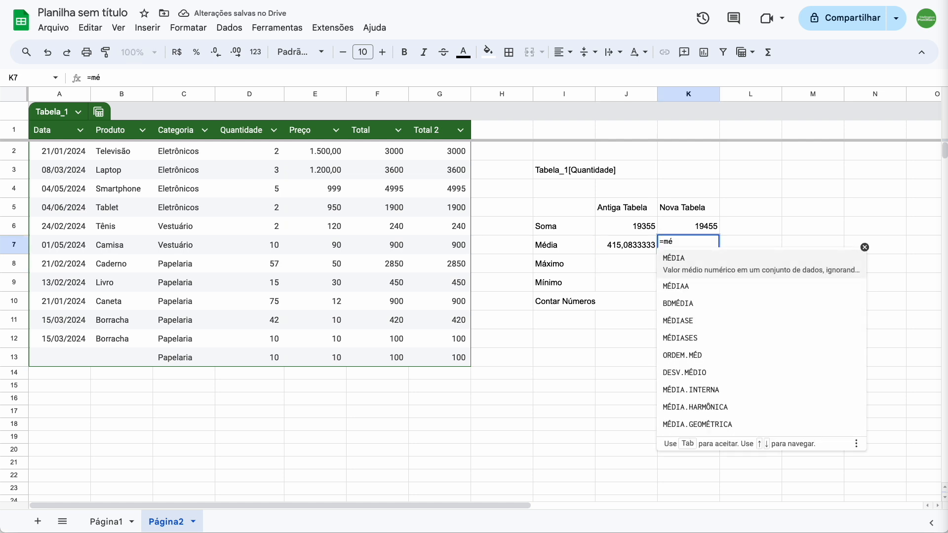
key("Tab")
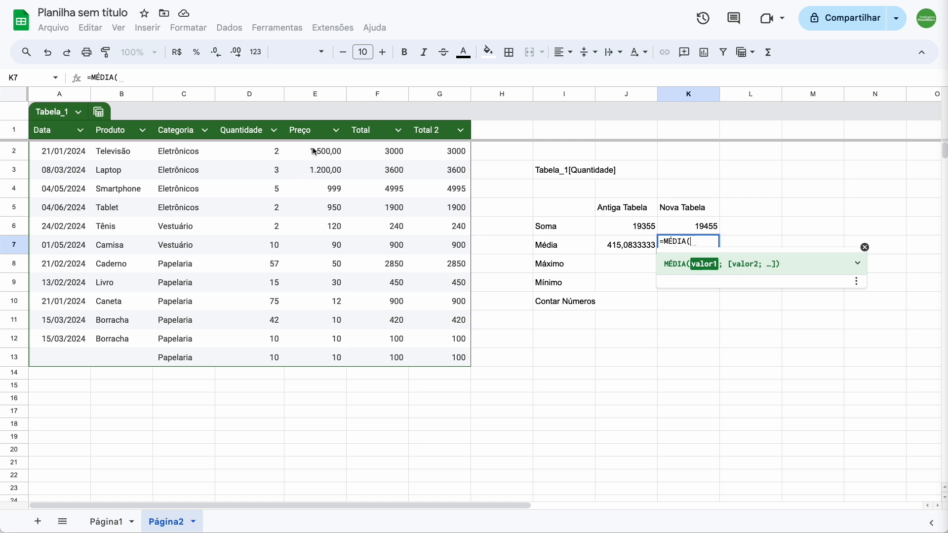
left_click_drag(313, 150, 309, 356)
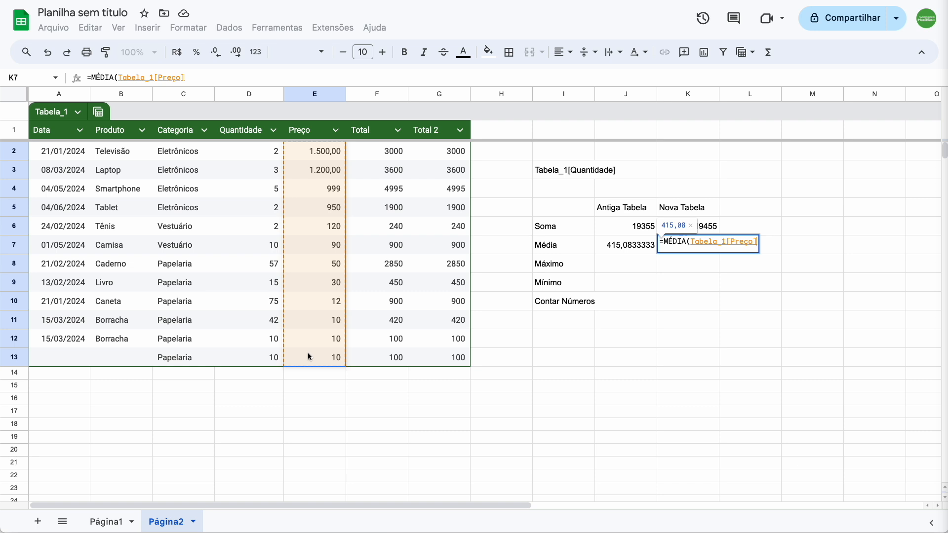
type(")")
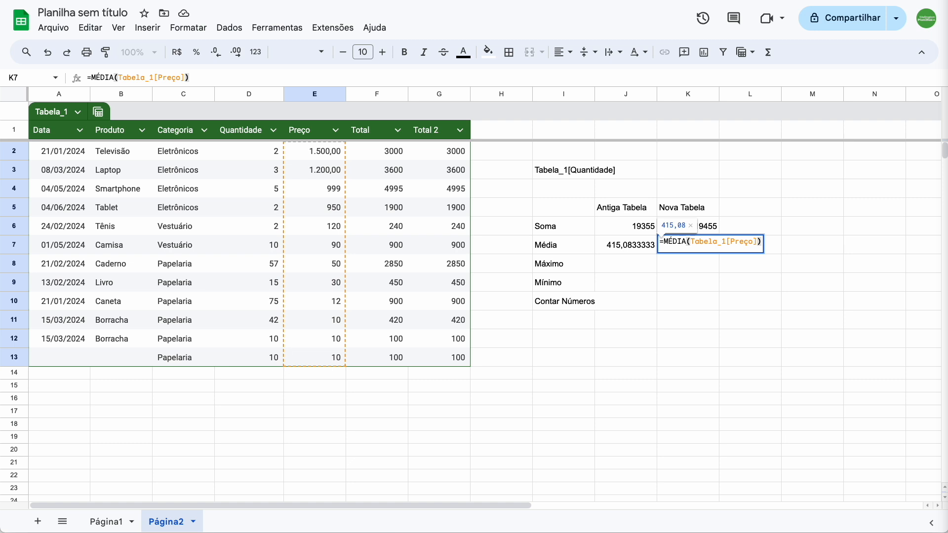
key("Return")
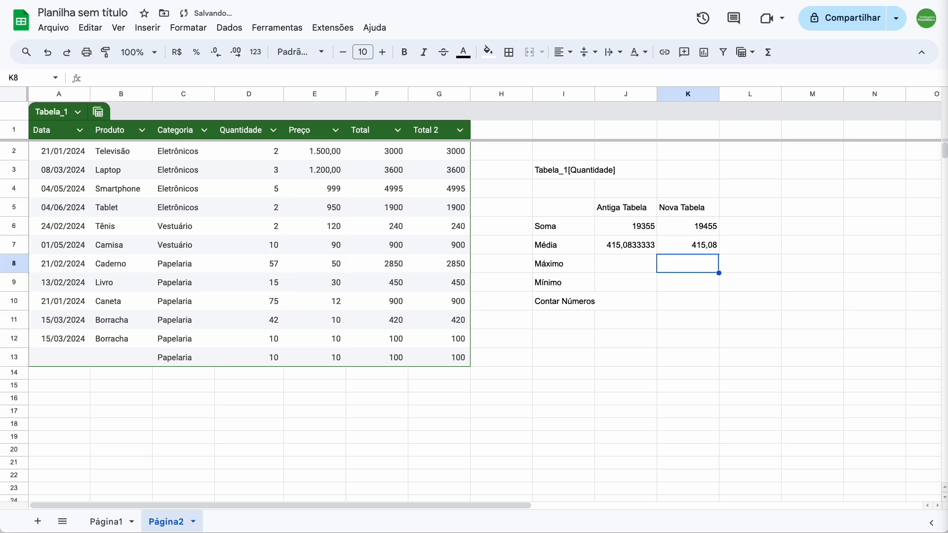
Step: Create a named range called Quantidade for the quantity cells D2:D13 on Página2
left_click(625, 264)
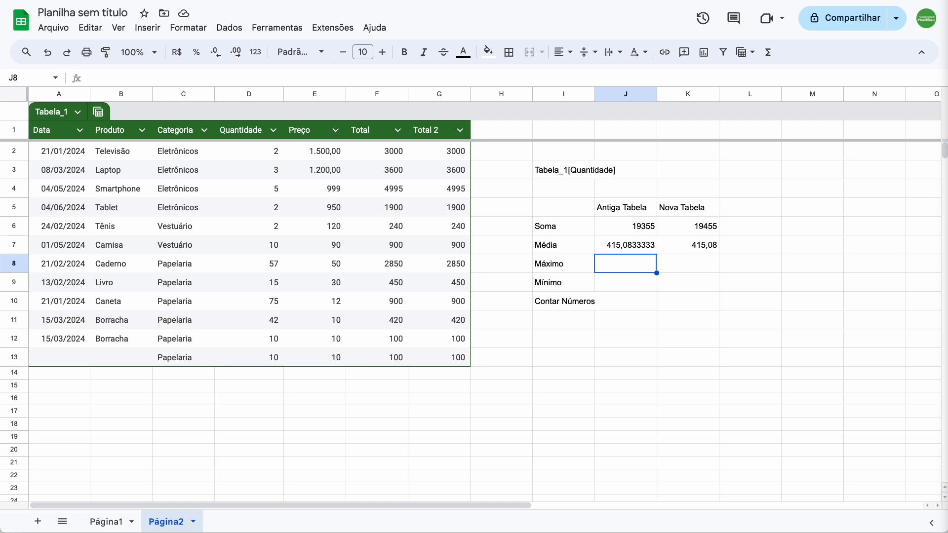
left_click_drag(258, 153, 258, 358)
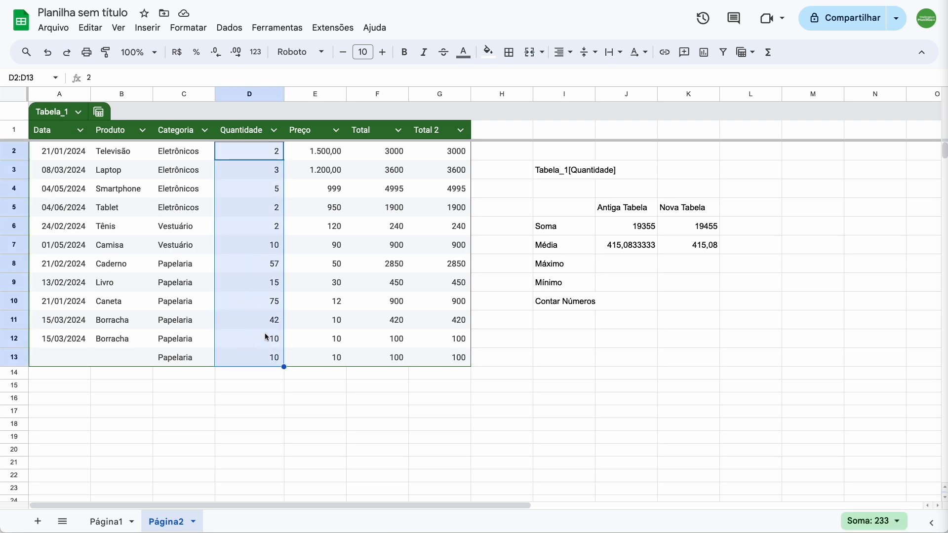
left_click(230, 27)
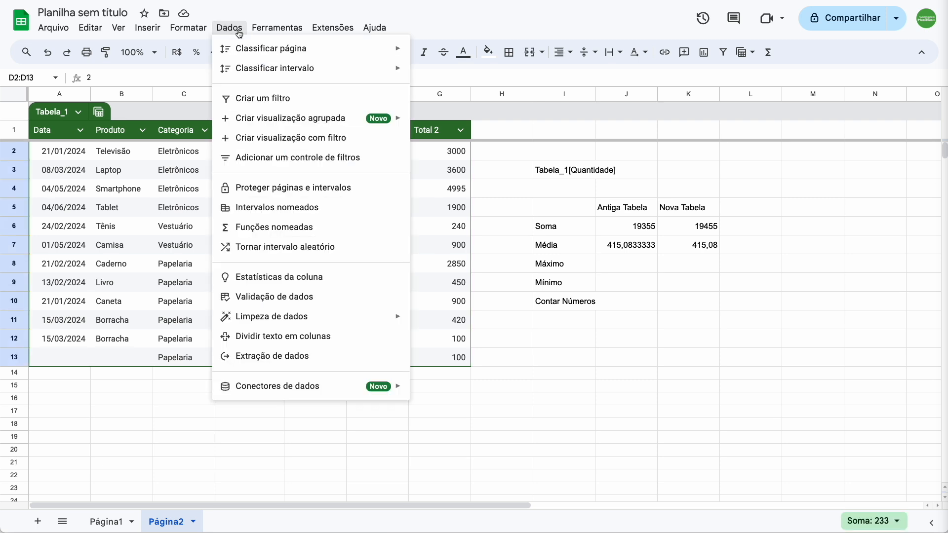
left_click(279, 212)
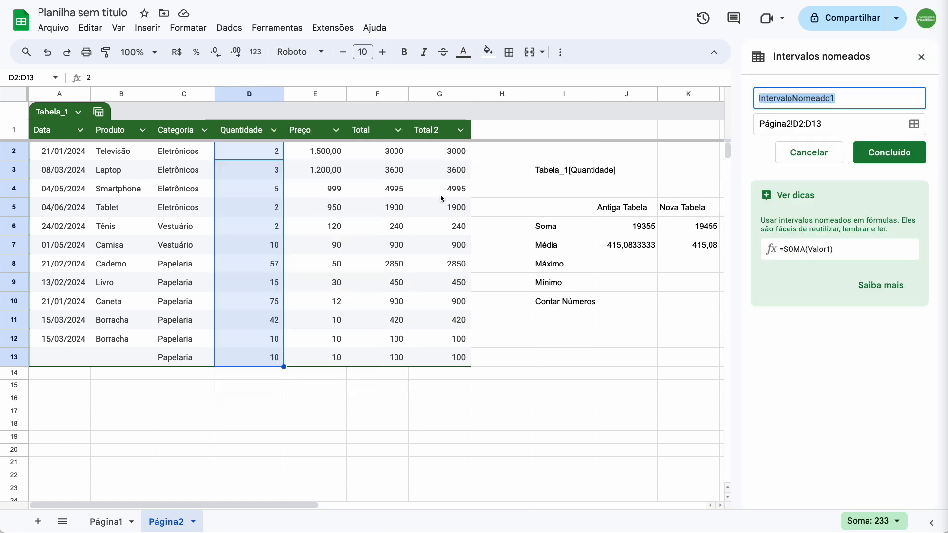
type("Qu")
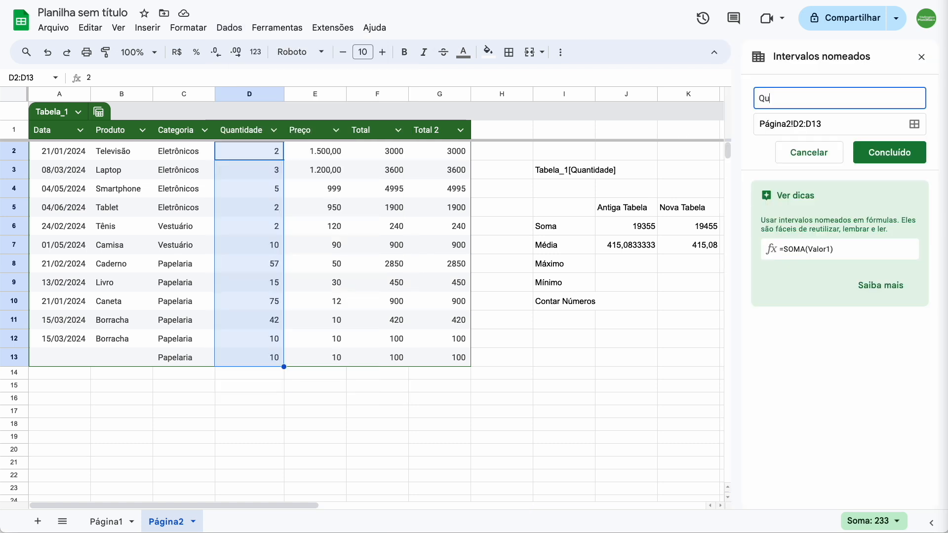
type("antidade")
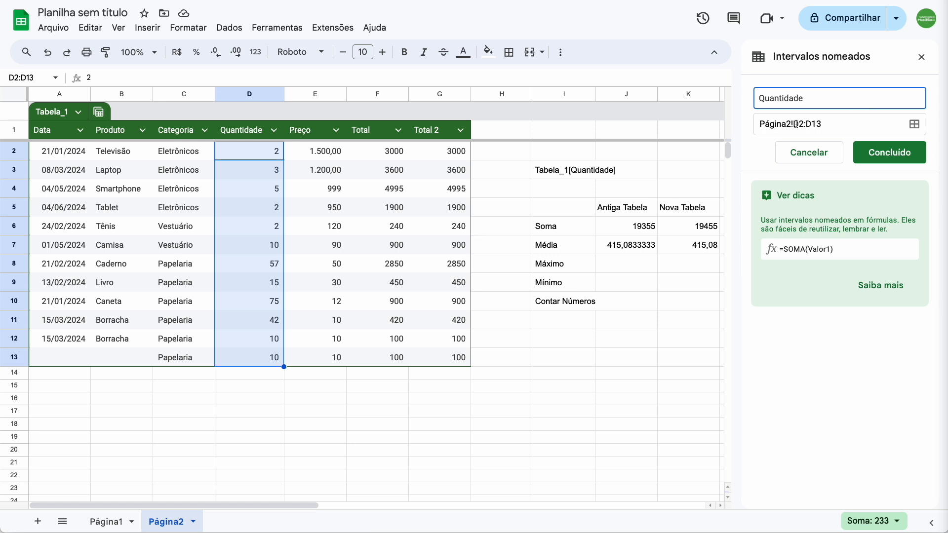
left_click(892, 155)
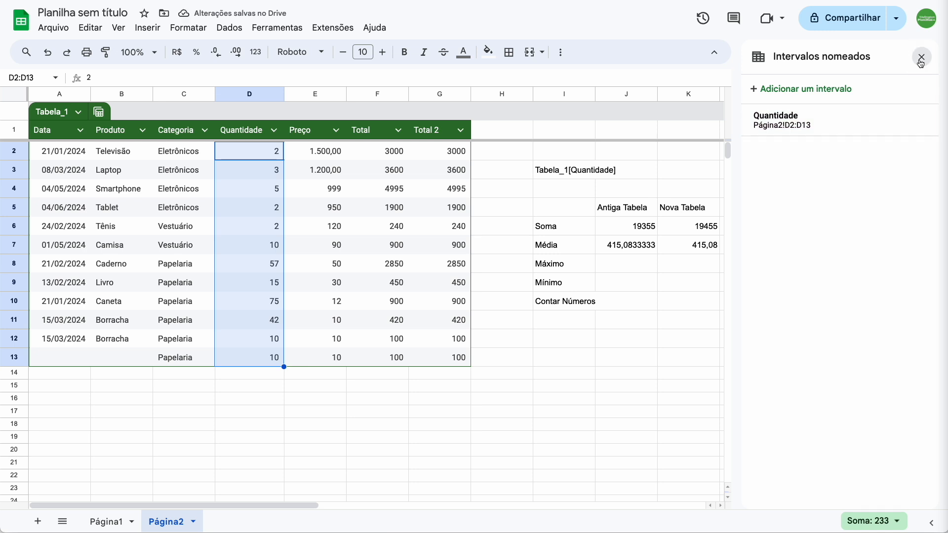
Step: Calculate the maximum quantity under Antiga Tabela in J8 with the named-range formula =MÁXIMO(Quantidade)
left_click(625, 266)
type("=")
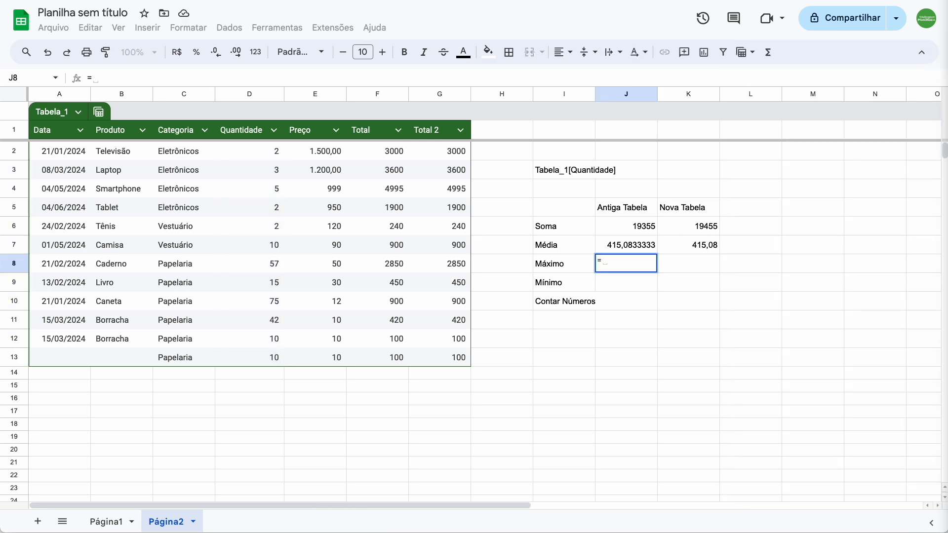
type("Má")
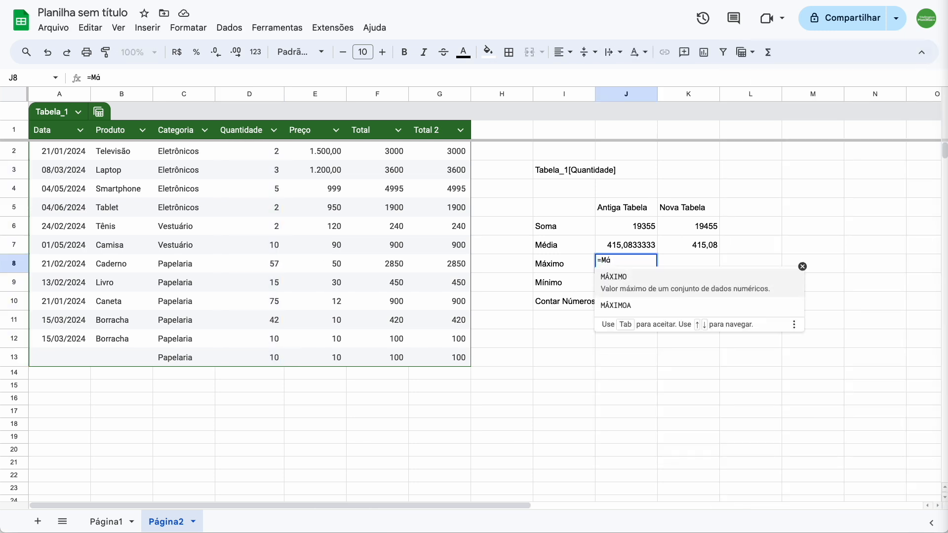
left_click(624, 278)
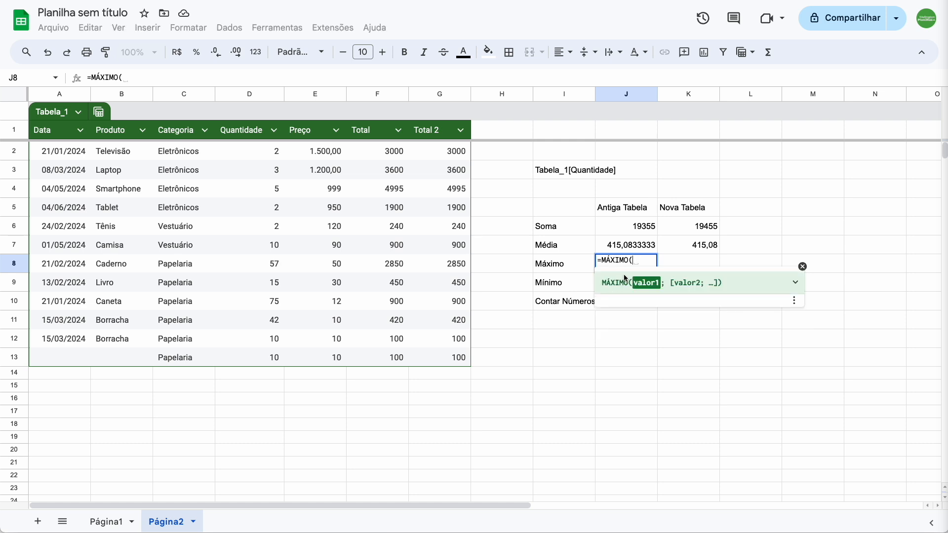
type("Quanti")
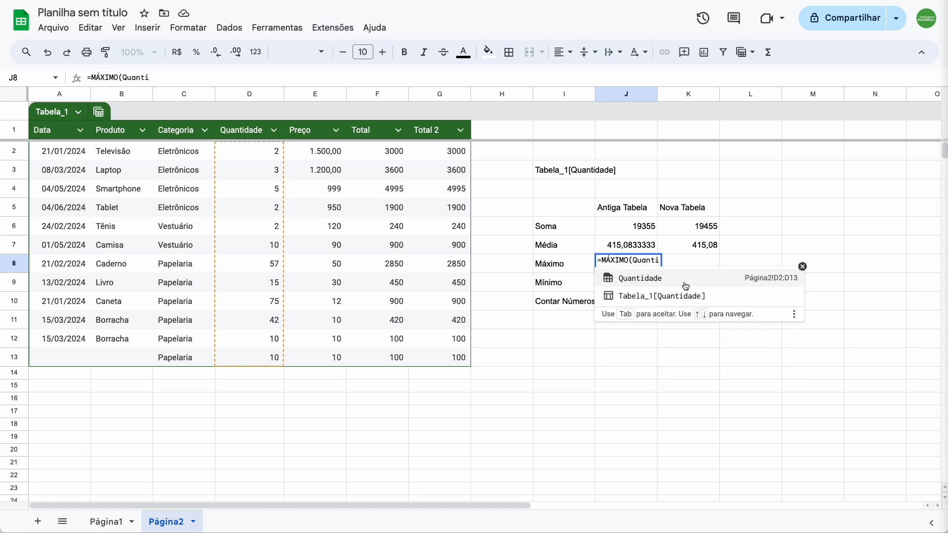
left_click(652, 279)
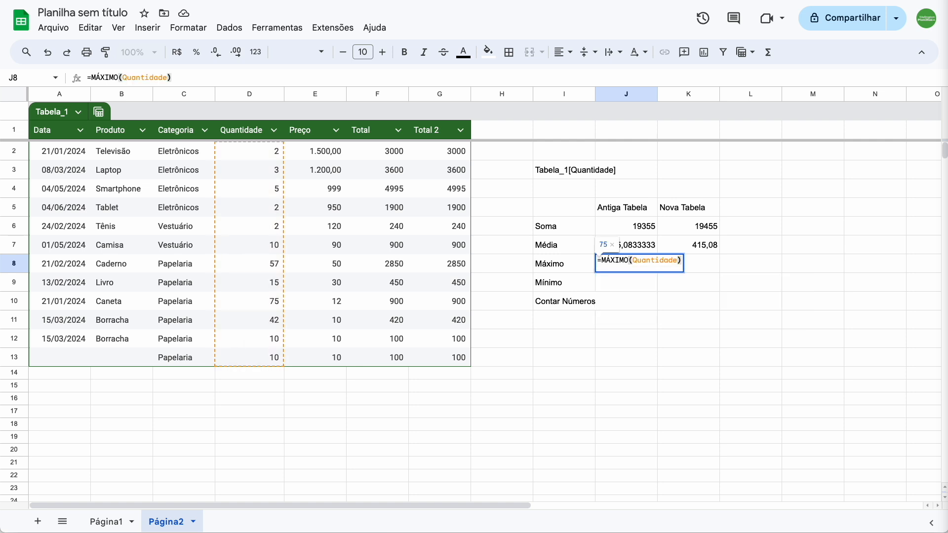
key("Return")
Step: Calculate the maximum quantity under Nova Tabela in K8 with the table-reference formula =MÁXIMO(Tabela_1[Quantidade])
key("Up")
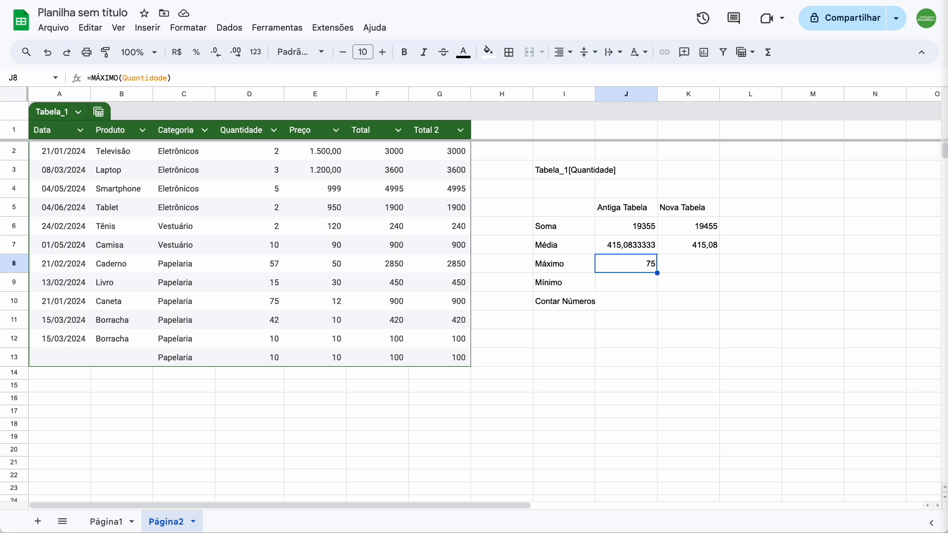
key("Right")
type("=")
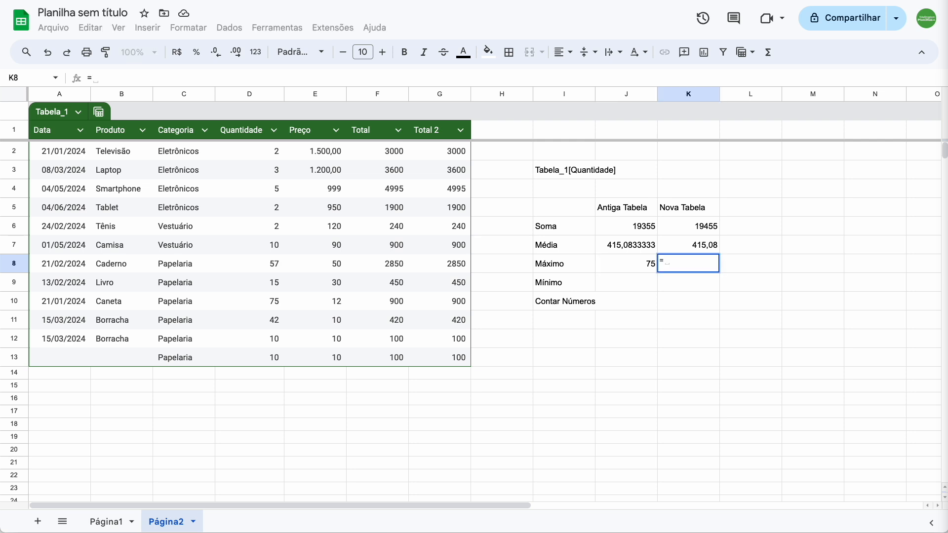
type("máx")
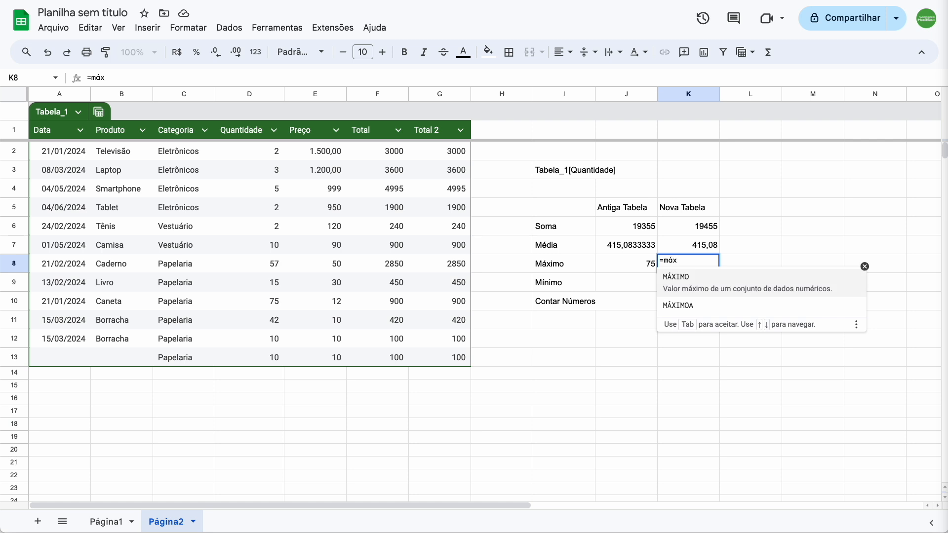
key("Tab")
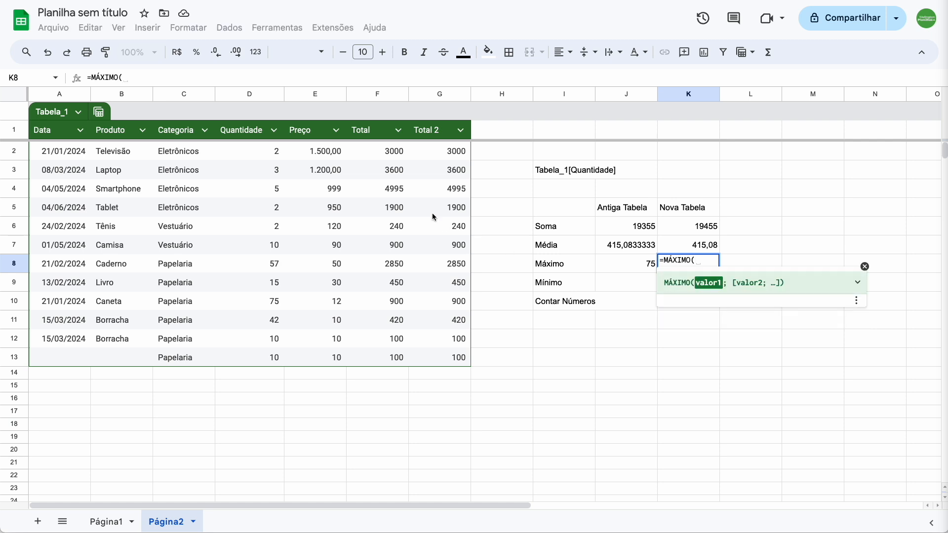
left_click_drag(271, 150, 274, 357)
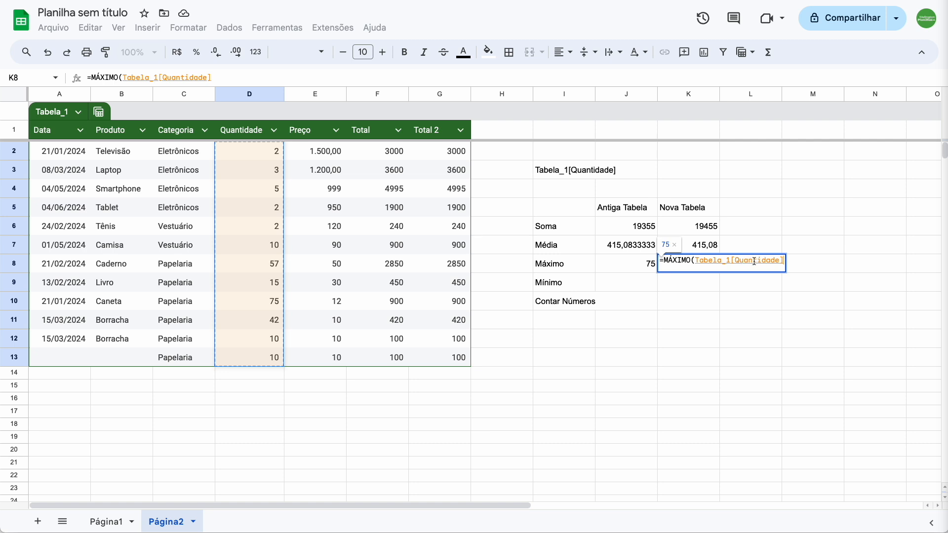
type(")")
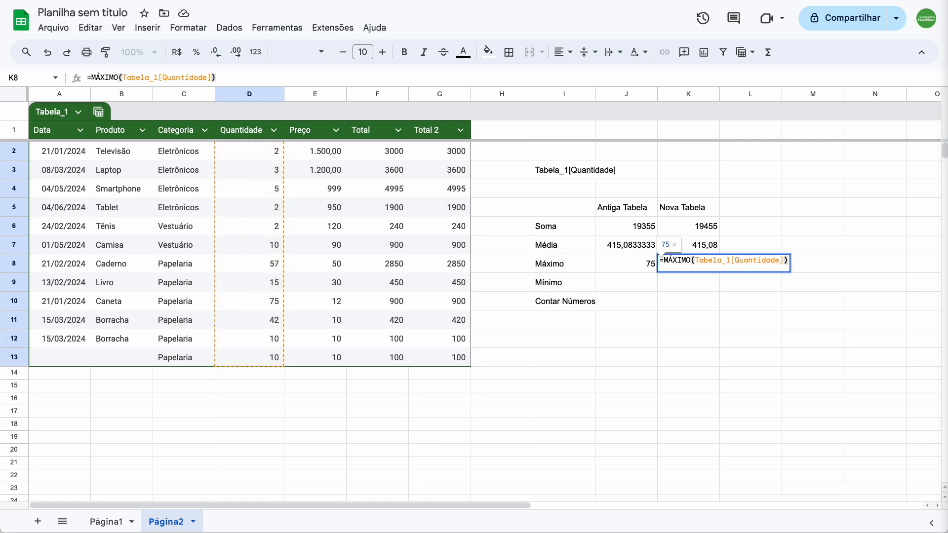
key("Return")
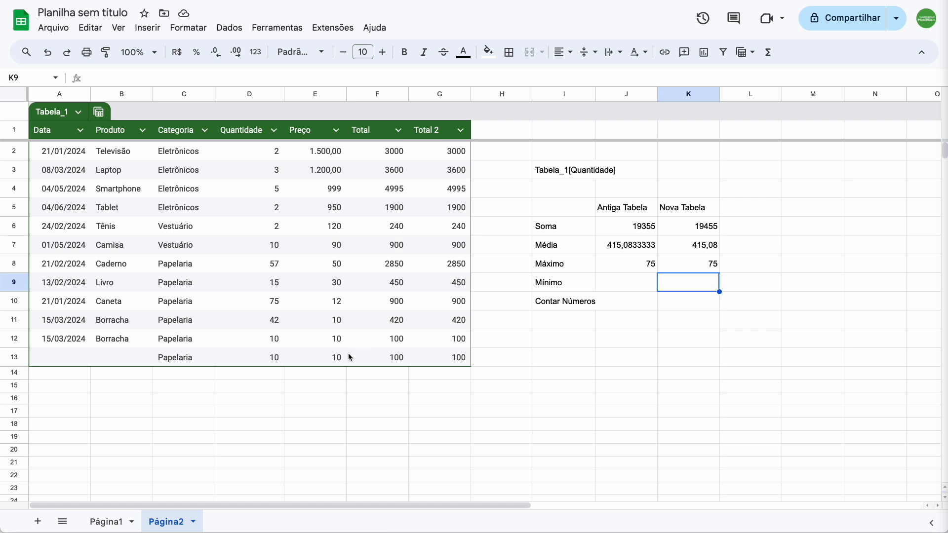
Step: Add a new table entry in row 14 with category Papelaria and quantity 100
left_click(197, 371)
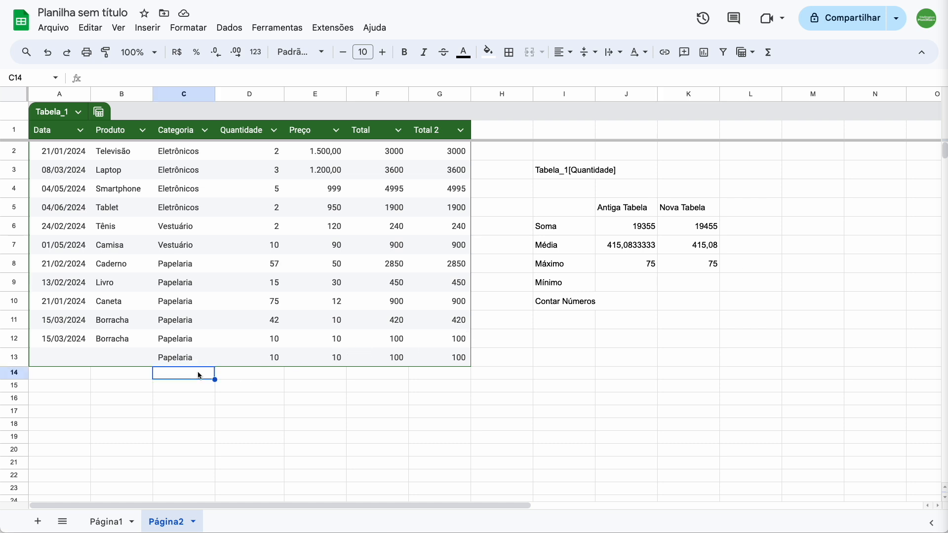
type("papelaria")
key("Return")
left_click(250, 376)
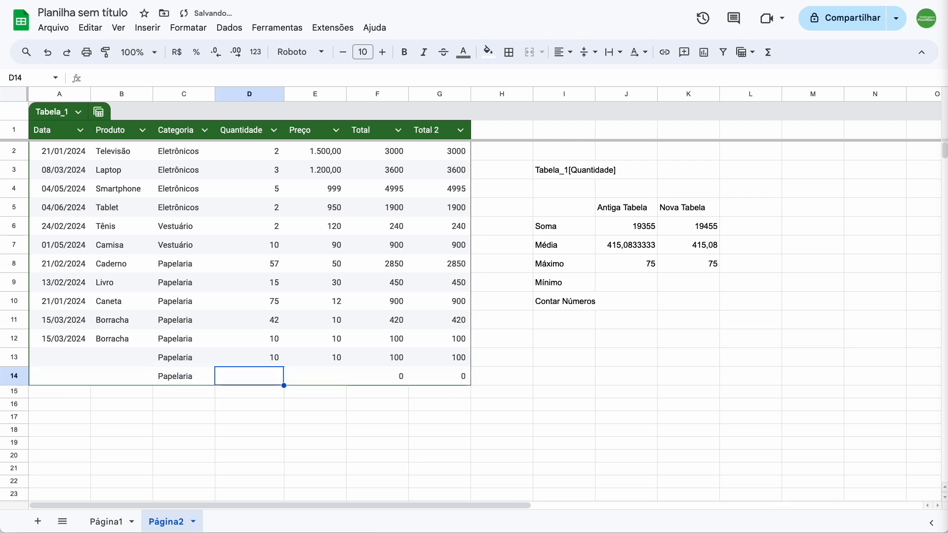
type("100")
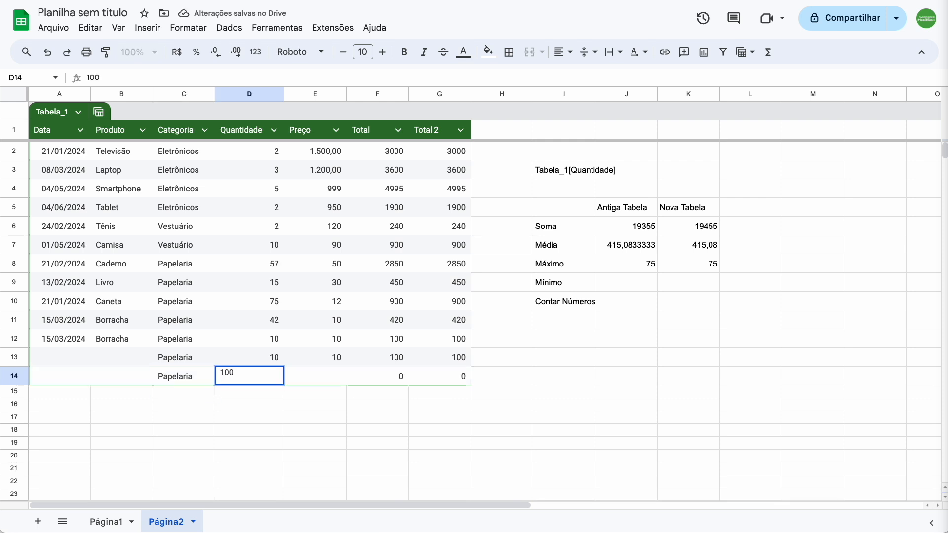
key("Tab")
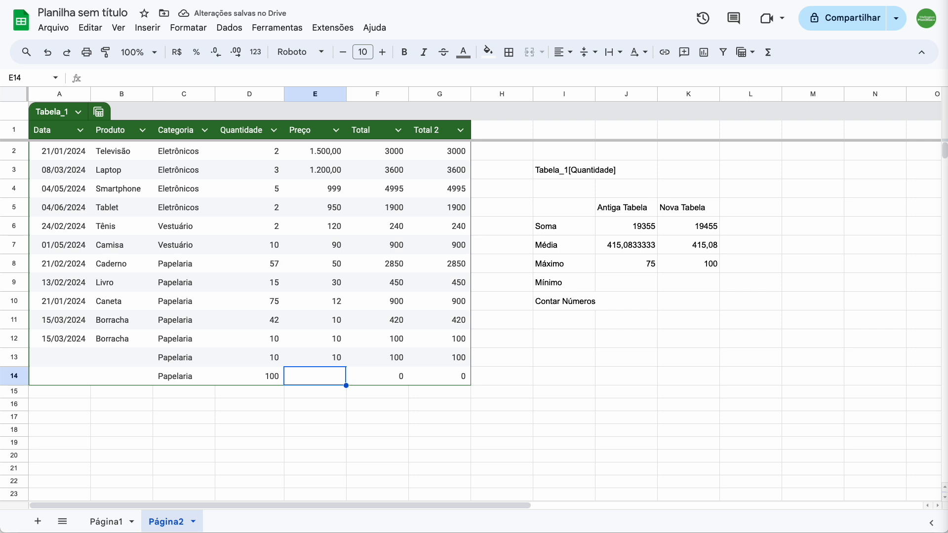
Step: Change the Quantidade named range to the open-ended range Página2!D2:D and check the MÁXIMO formula in K8
left_click(631, 265)
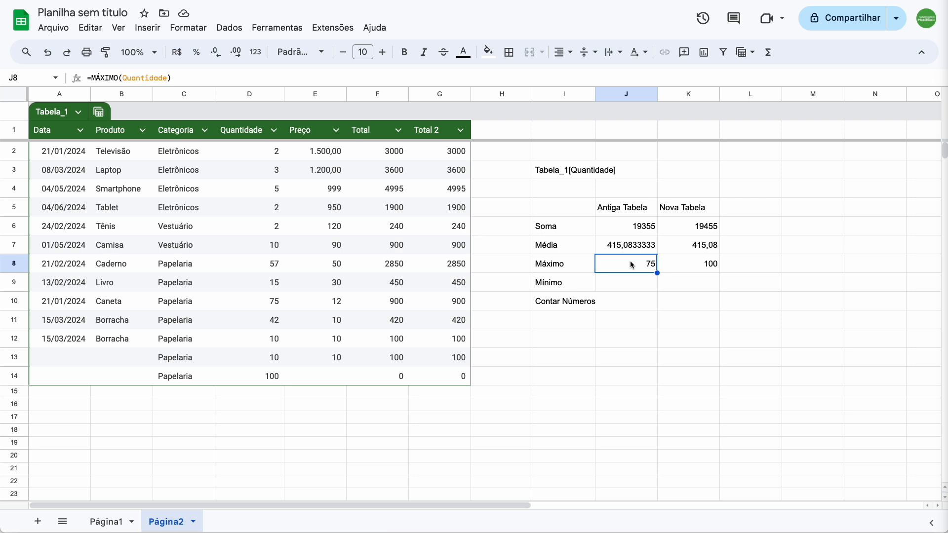
left_click(229, 27)
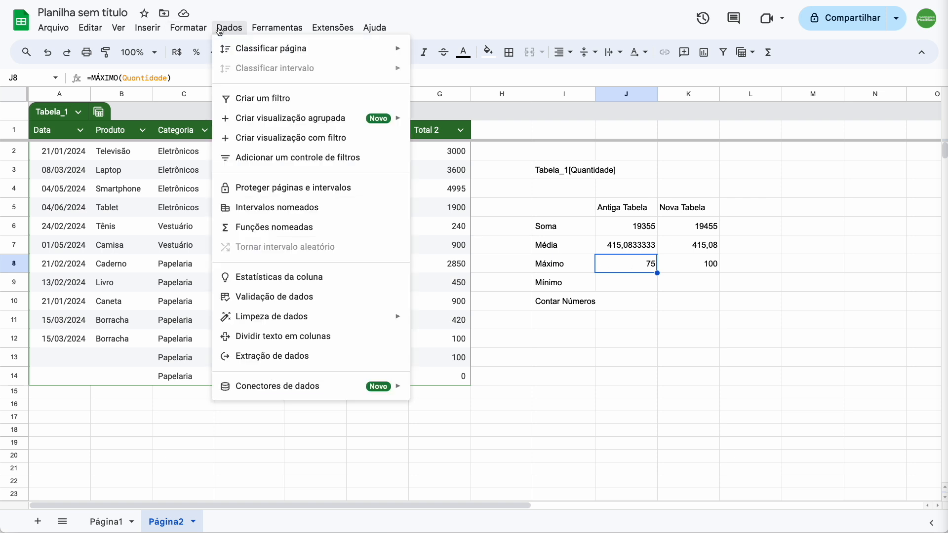
left_click(269, 208)
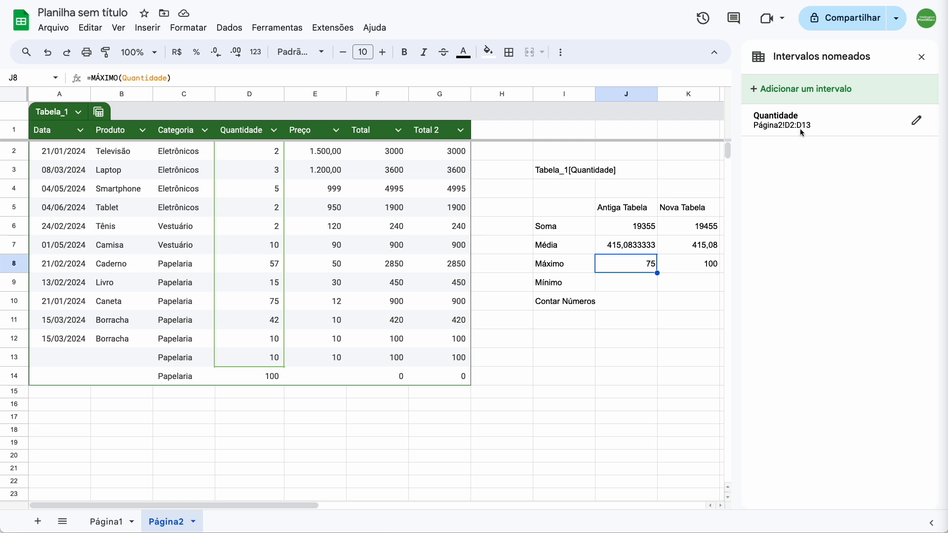
left_click(916, 120)
left_click(827, 152)
key("BackSpace")
key("BackSpace")
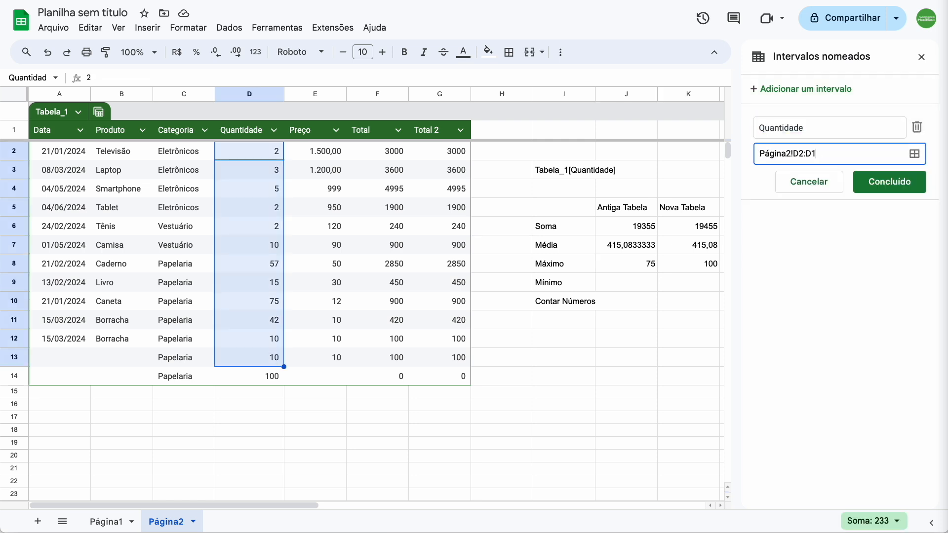
left_click(875, 183)
left_click(921, 57)
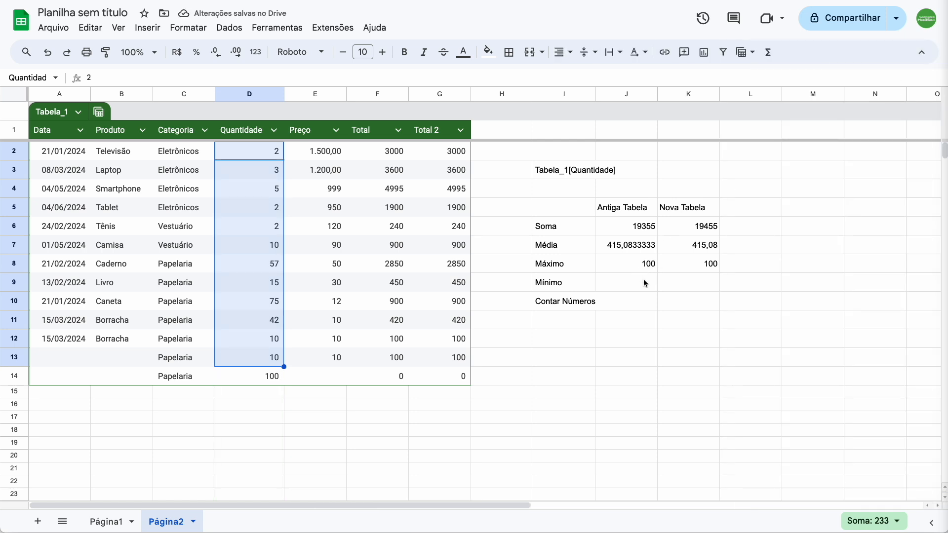
left_click(695, 264)
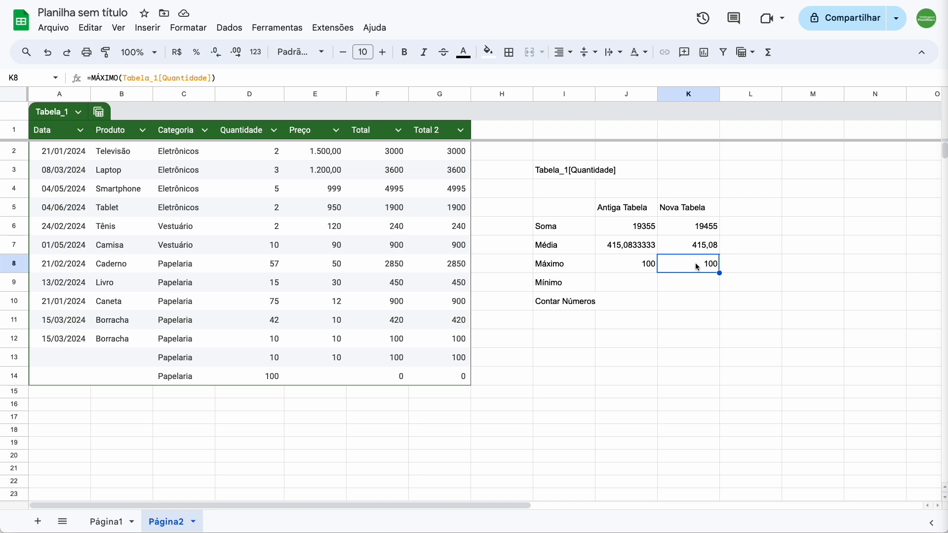
Step: Calculate the minimum quantity under Antiga Tabela in J9 with the whole-column formula =MÍNIMO(D:D)
left_click(624, 285)
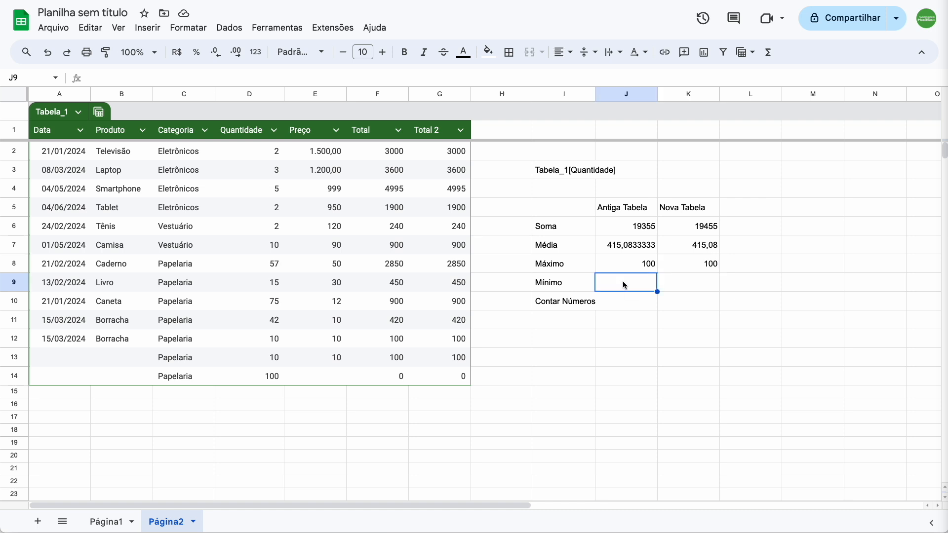
type("=")
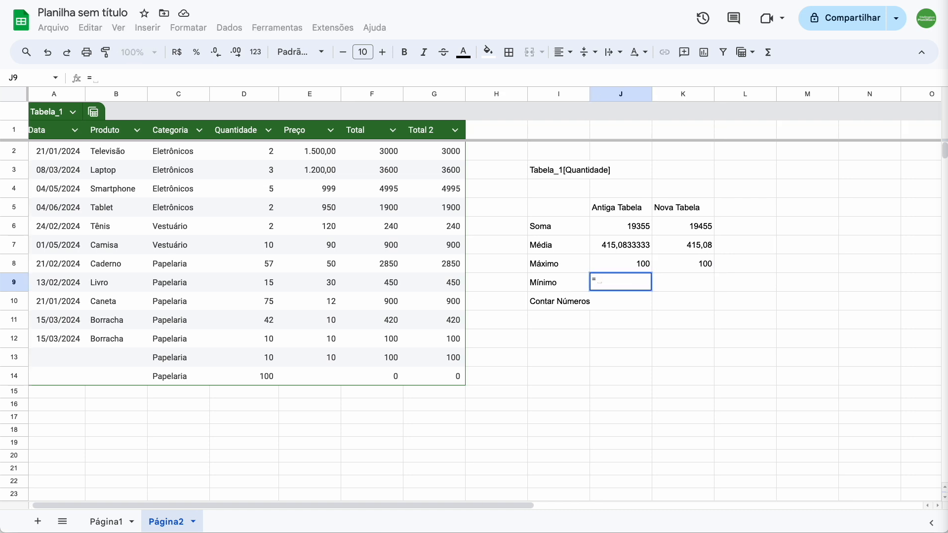
type("mi")
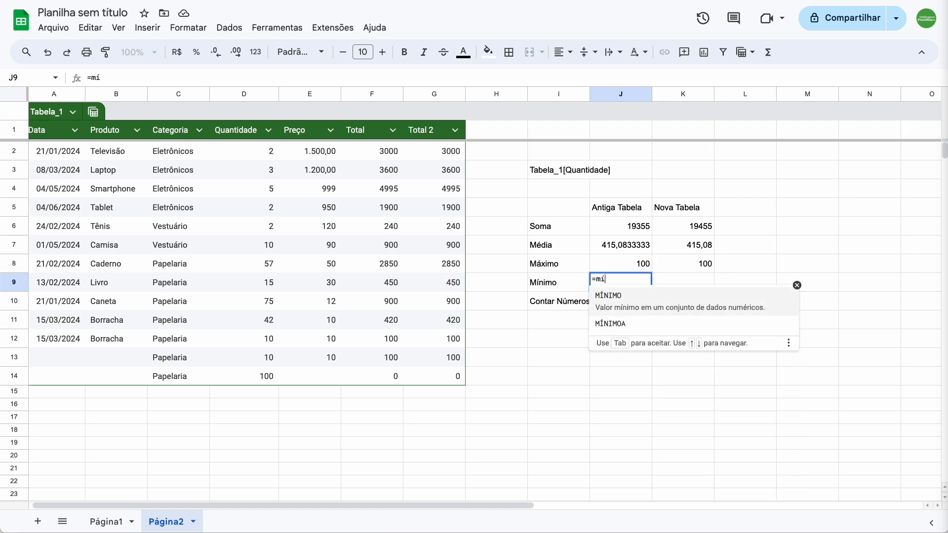
left_click(620, 307)
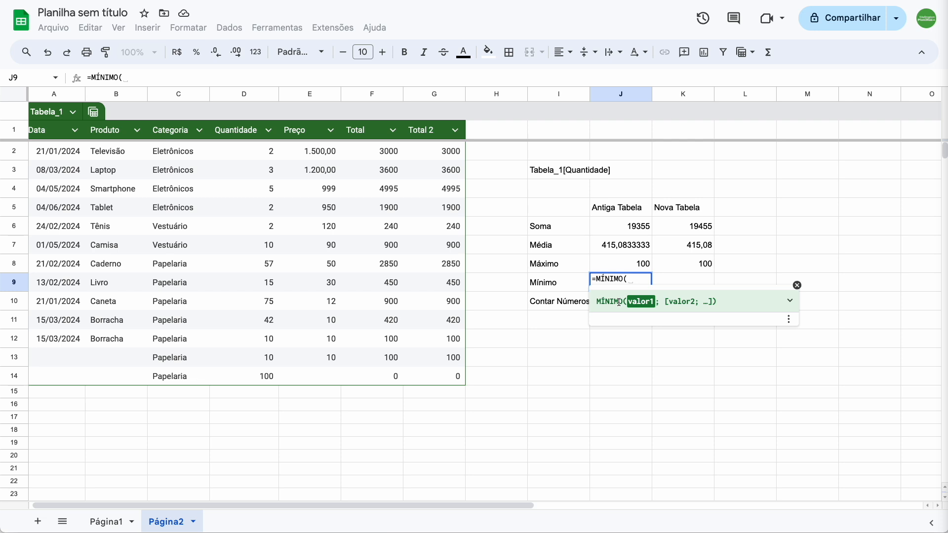
left_click(244, 95)
type(")")
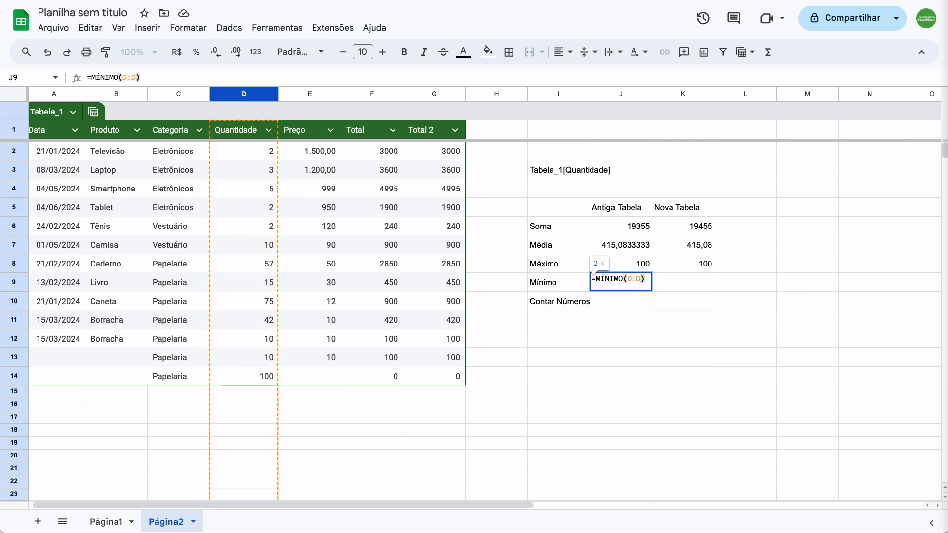
key("Return")
Step: Calculate the minimum quantity under Nova Tabela in K9 with the table-reference formula =MÍNIMO(Tabela_1[Quantidade])
key("Up")
key("Right")
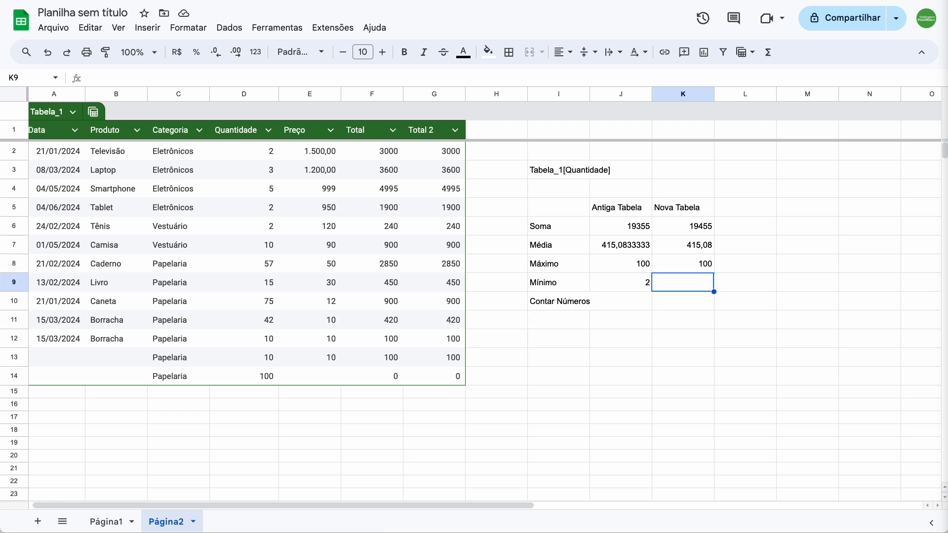
type("=mi")
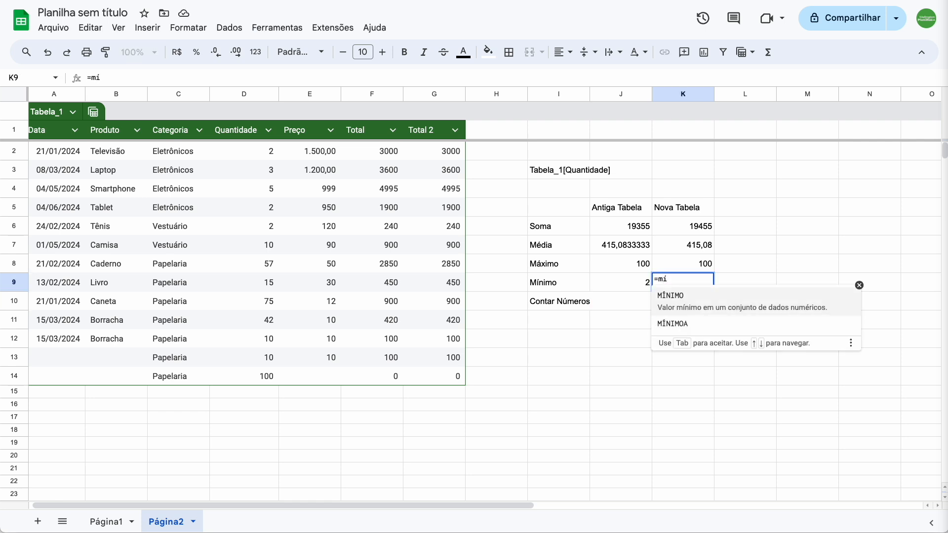
key("Tab")
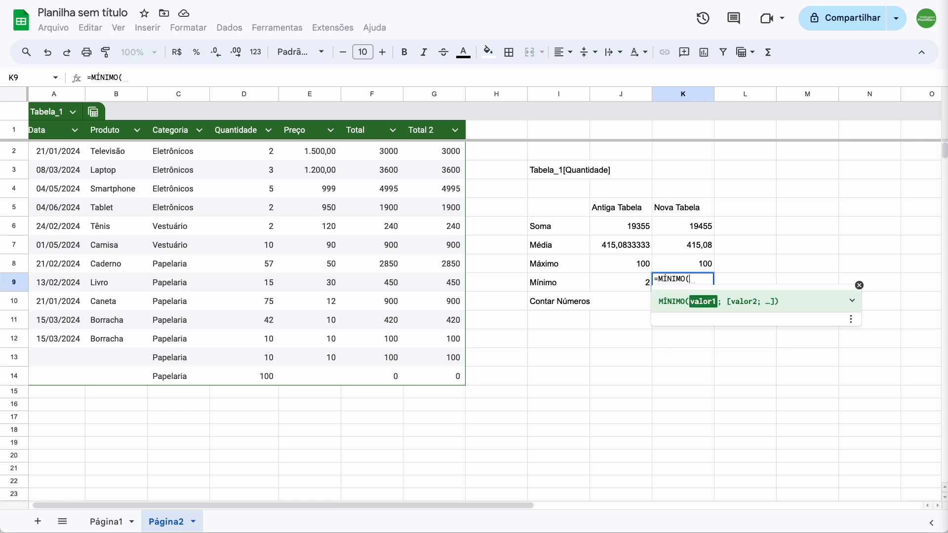
type("tabela")
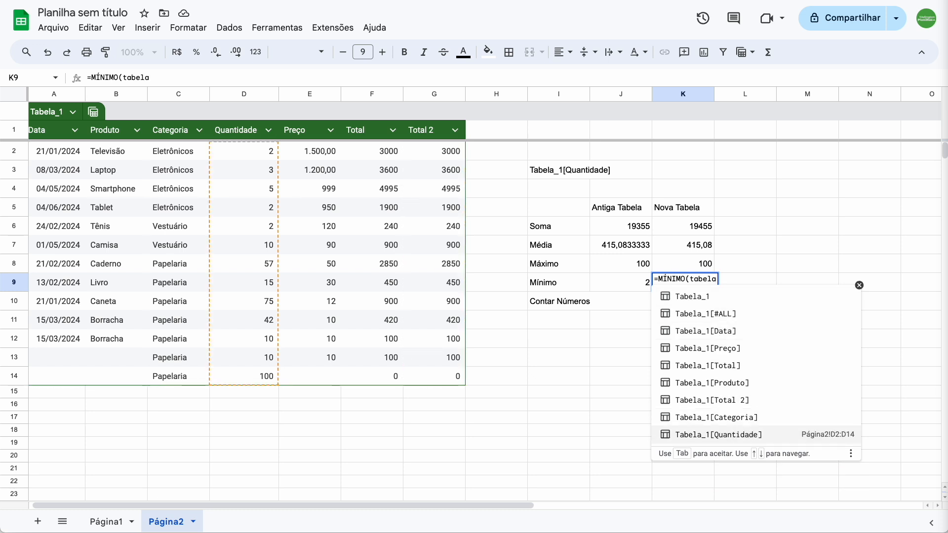
left_click(736, 436)
type(")")
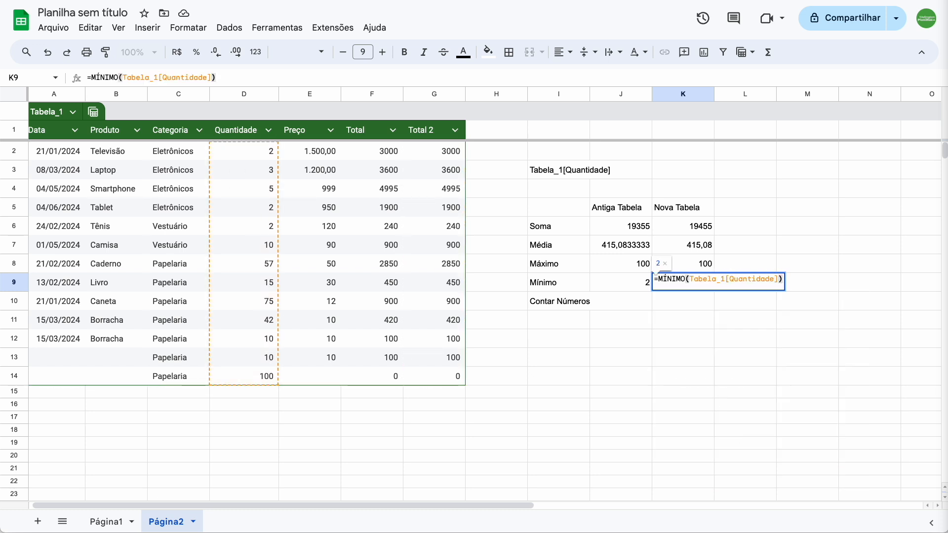
key("Return")
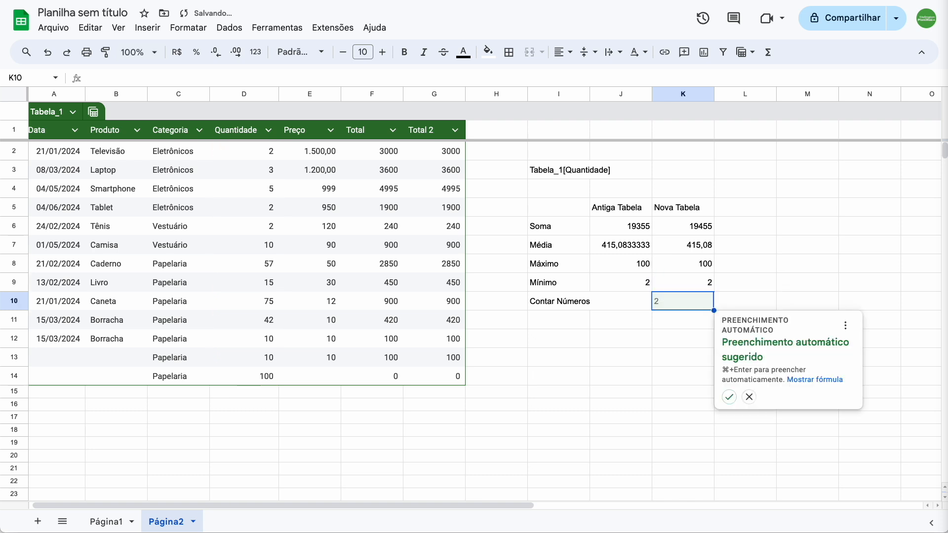
Step: Count the numbers under Antiga Tabela in J10 with the whole-column formula =CONT.NÚM(A:A) and review the dates in column A
left_click(620, 301)
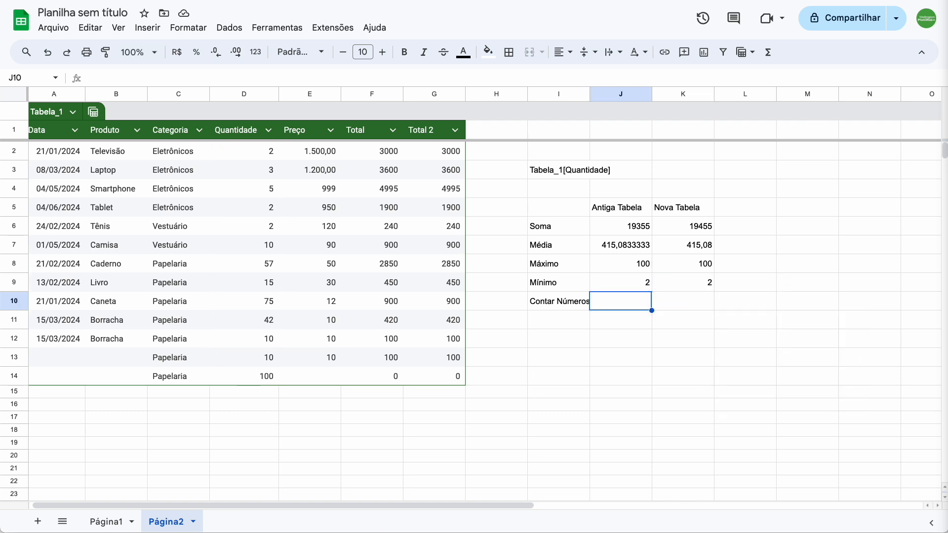
type("=cont")
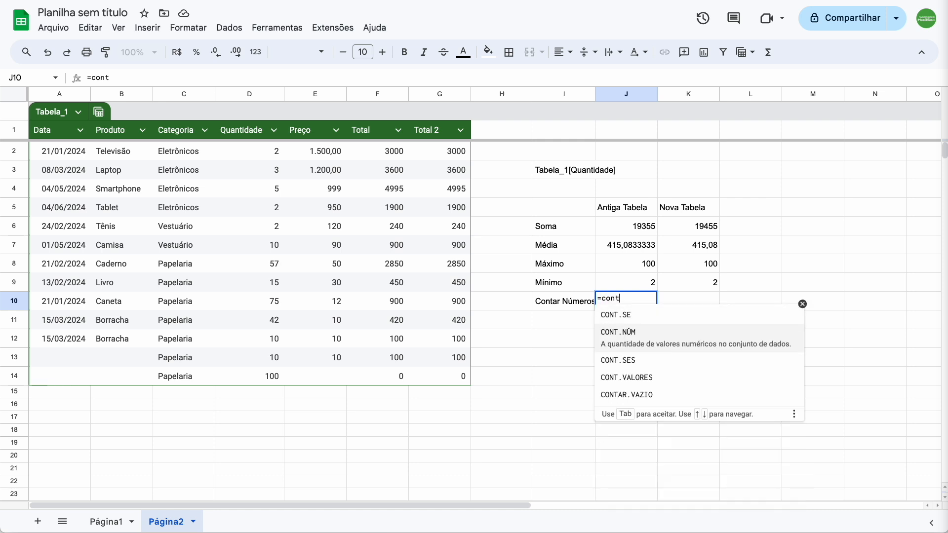
key("Tab")
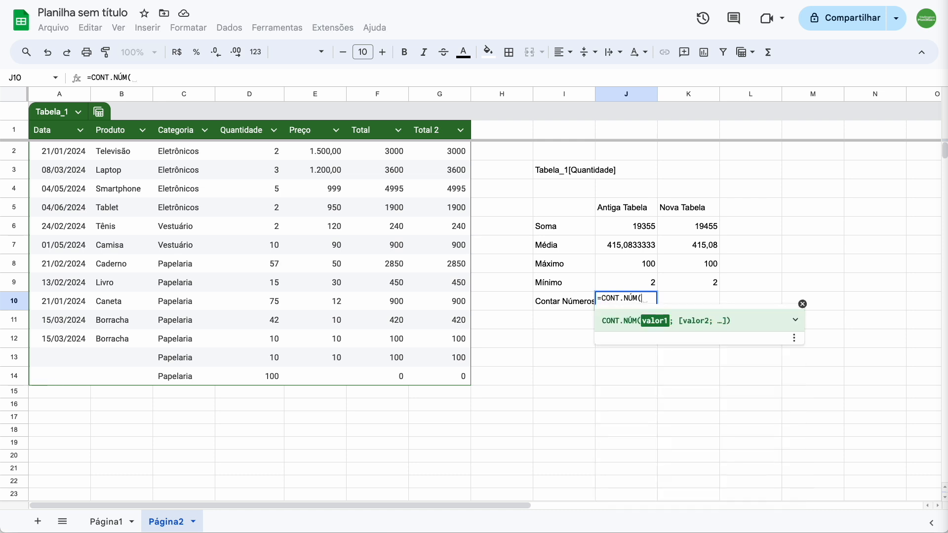
left_click(59, 94)
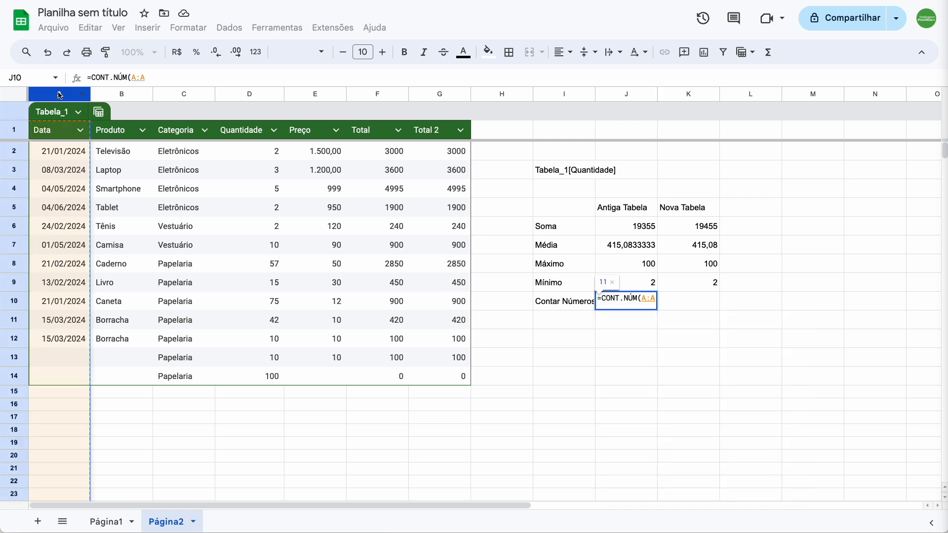
type(")")
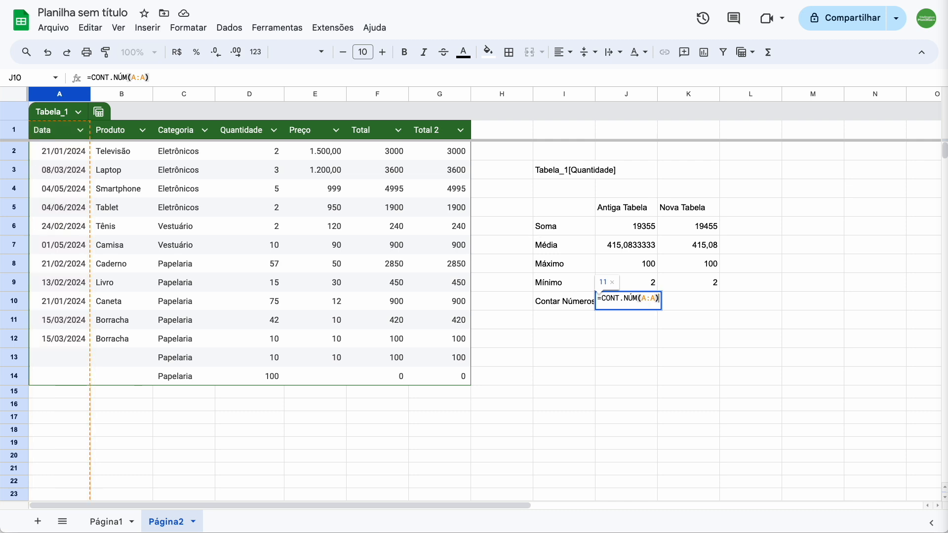
key("Return")
key("Up")
key("Right")
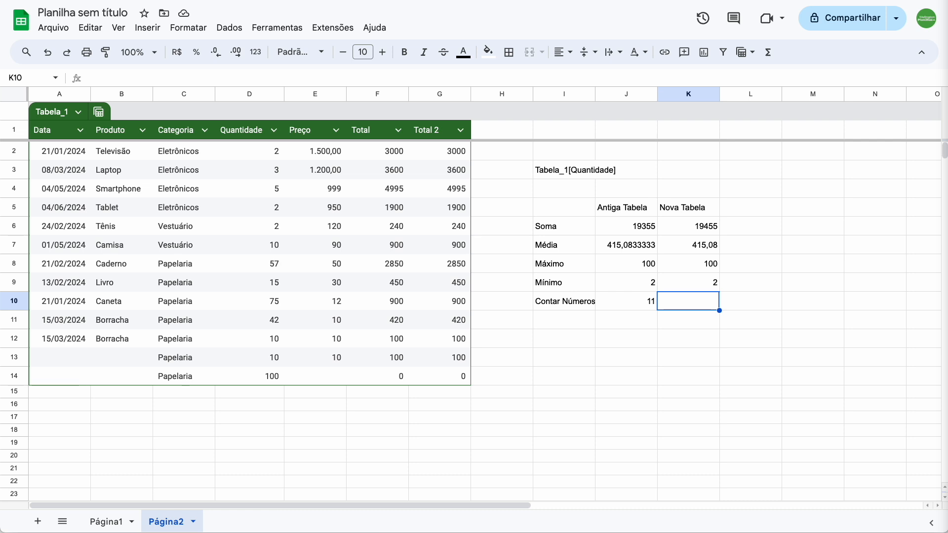
key("Left")
left_click(57, 94)
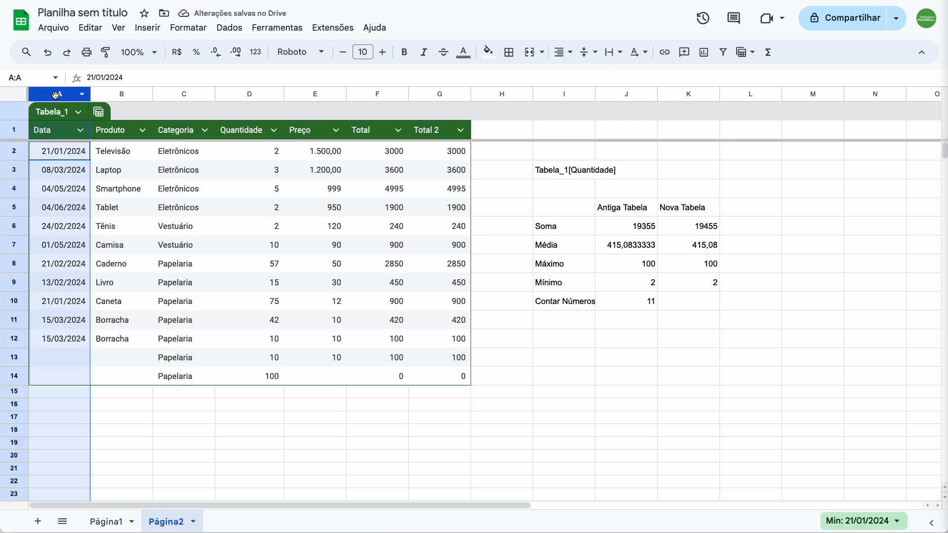
left_click(64, 151)
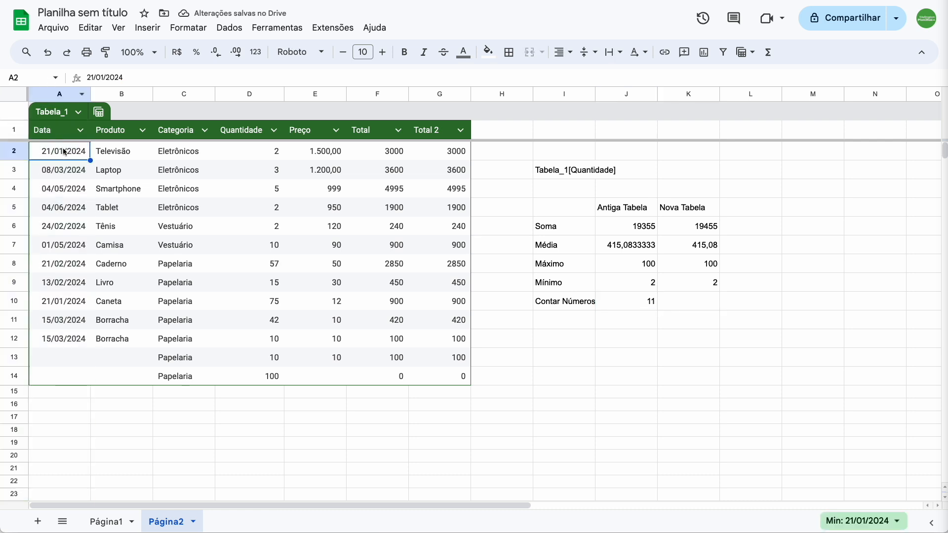
Step: Count the numbers under Nova Tabela in K10 with the table-reference formula =CONT.NÚM(Tabela_1[Data])
left_click(702, 305)
type("=")
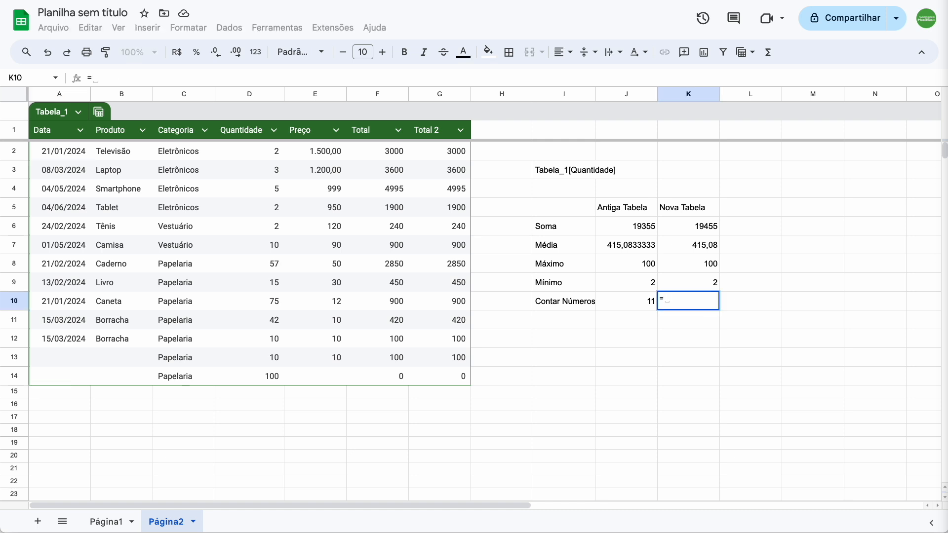
type("cont")
key("Down")
key("Tab")
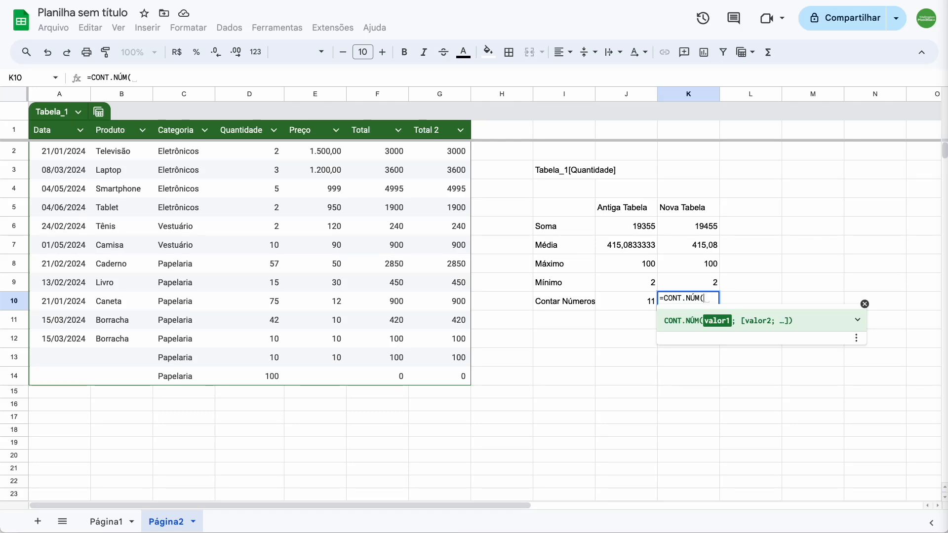
type("data")
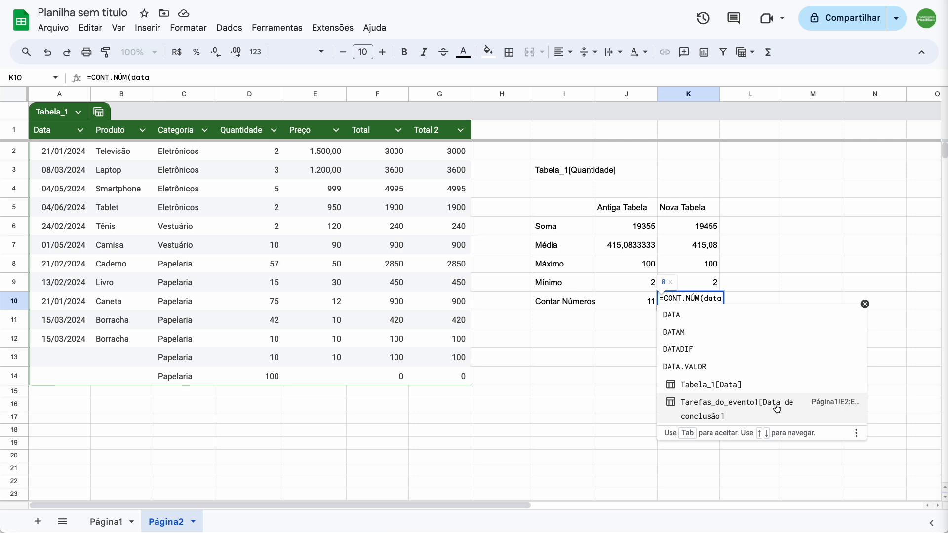
left_click(709, 385)
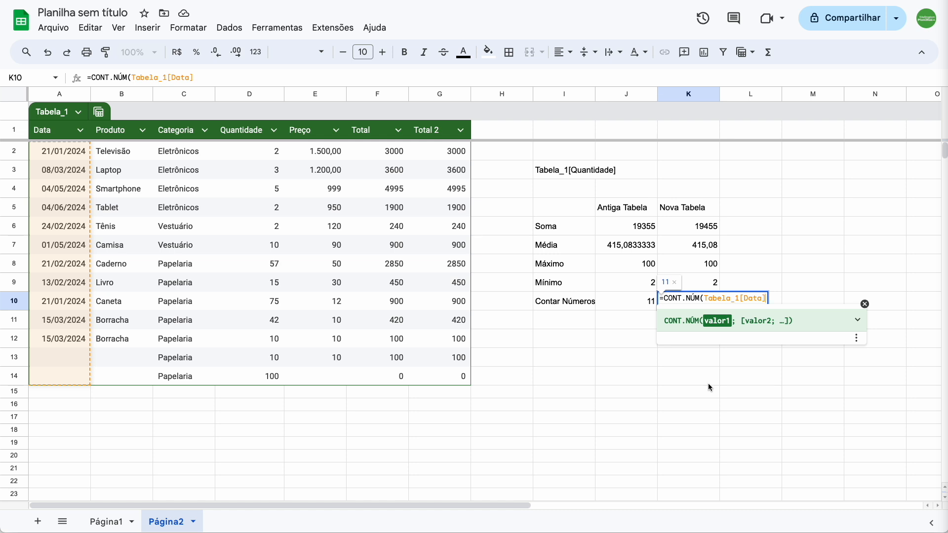
type(")")
key("Return")
Step: Widen column I slightly to give the Contar Números label more room
key("Down")
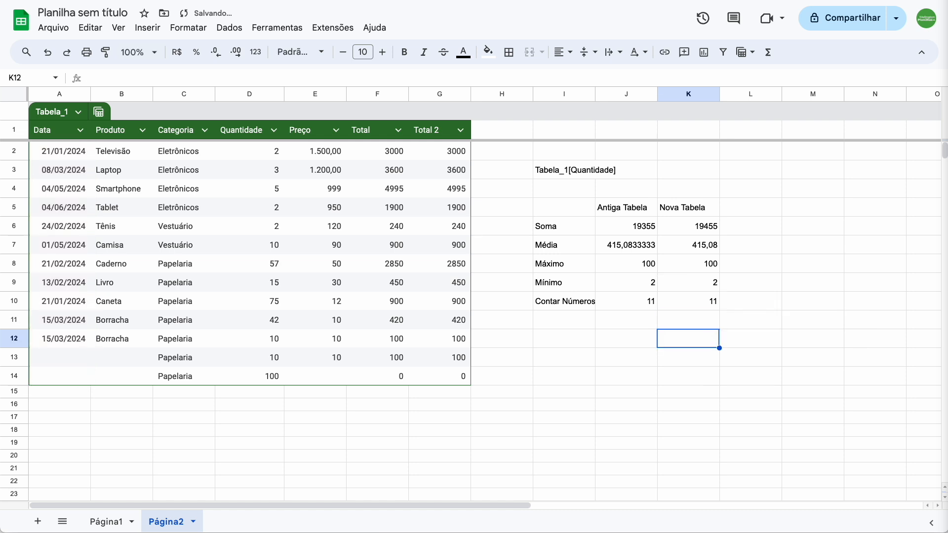
key("Left")
key("Left")
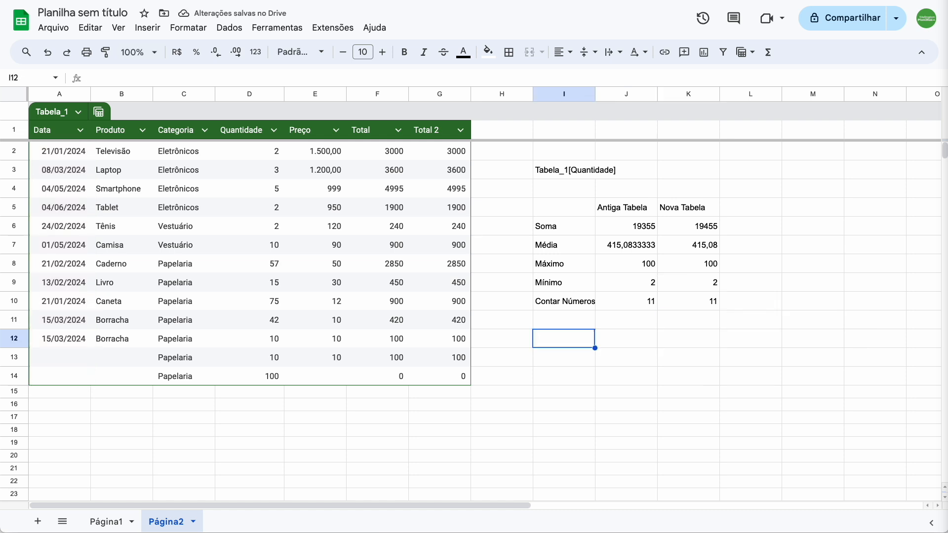
left_click_drag(595, 94, 602, 94)
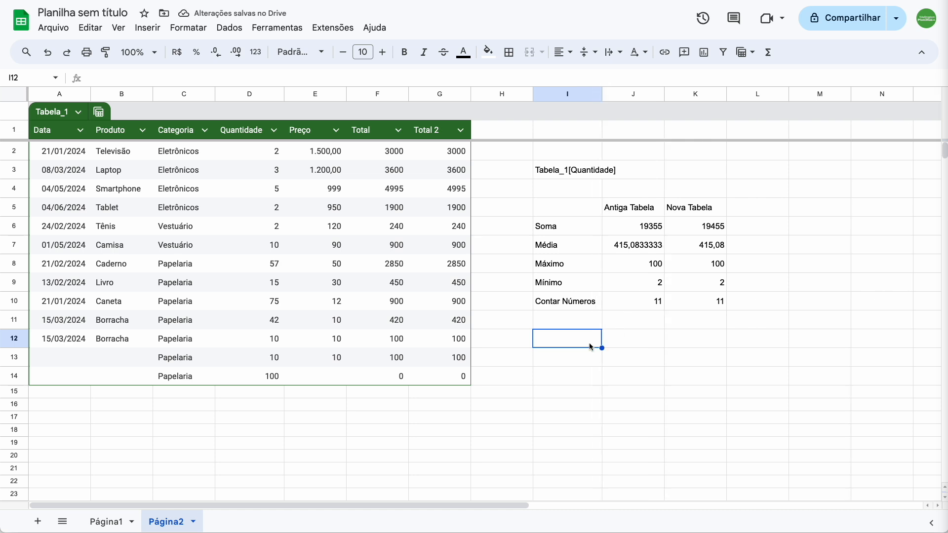
Step: Review the formulas in the first Total and Total 2 cells and the column type options for Preço
left_click(388, 156)
left_click(433, 155)
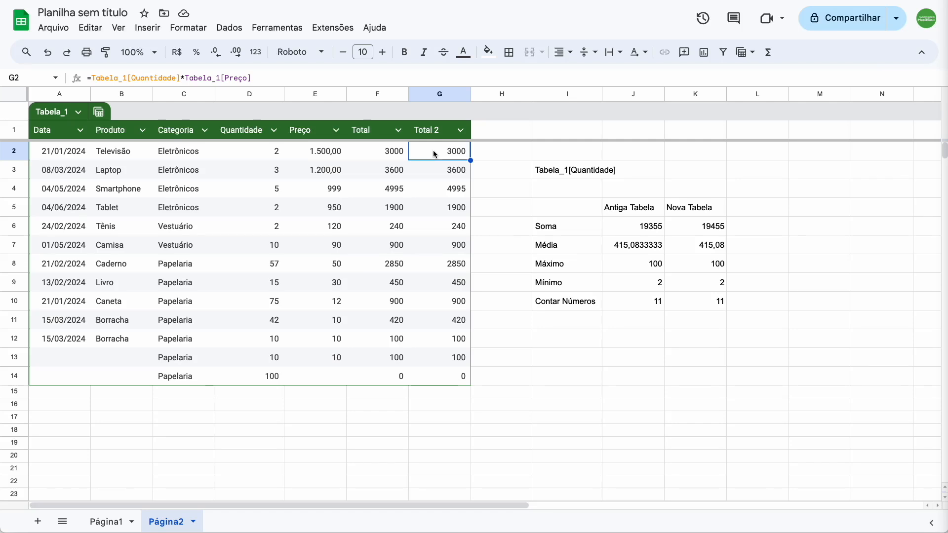
left_click(336, 130)
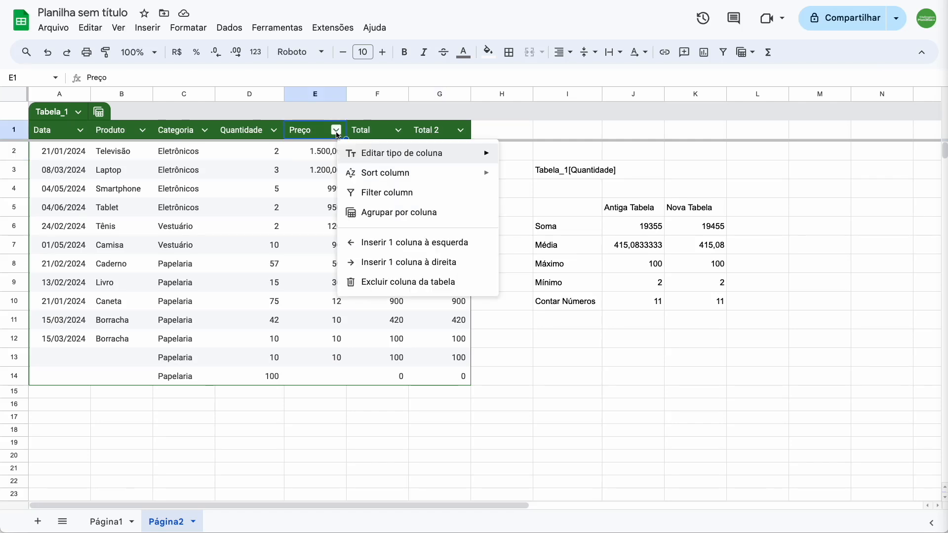
mouse_move(404, 158)
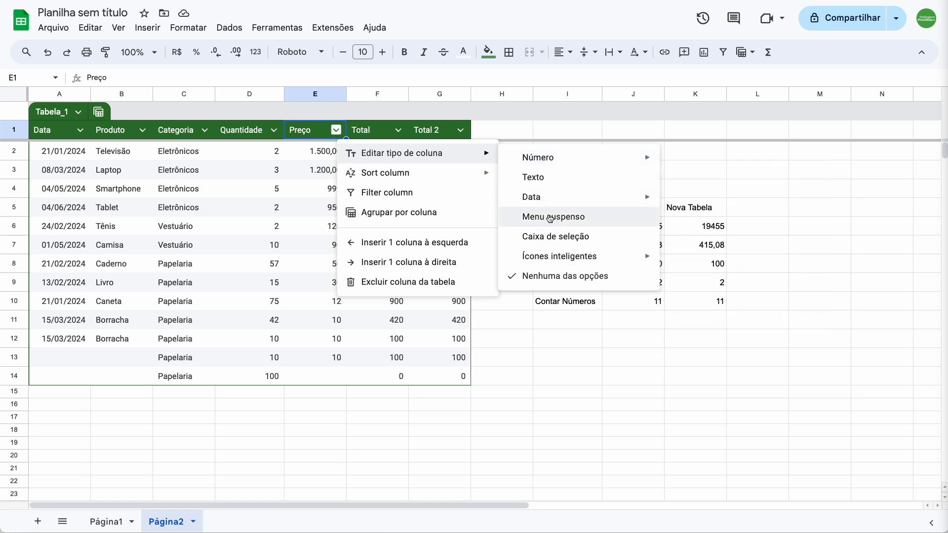
mouse_move(547, 202)
mouse_move(548, 164)
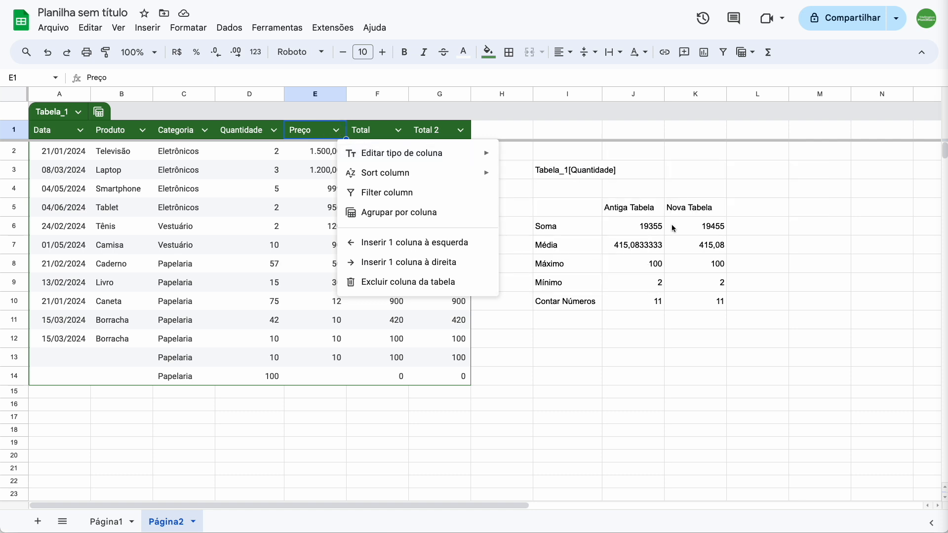
left_click(640, 207)
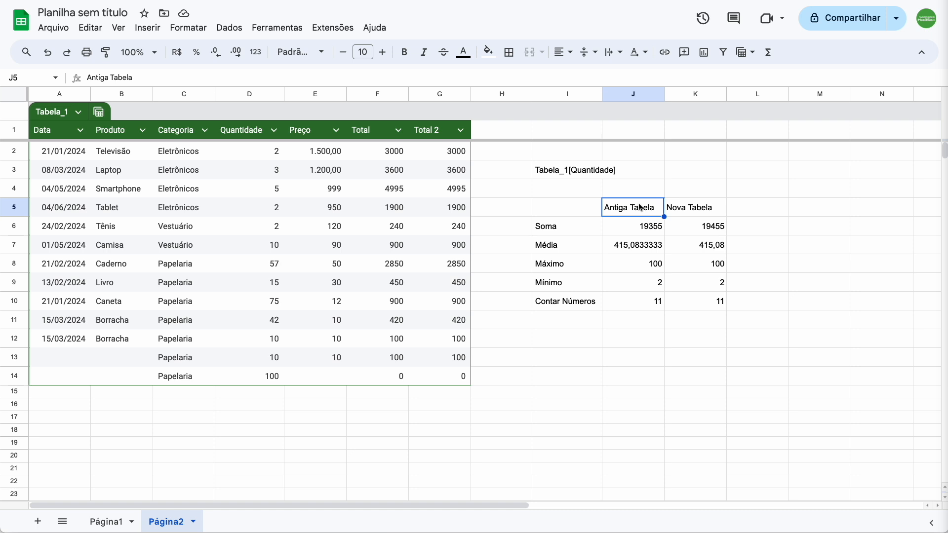